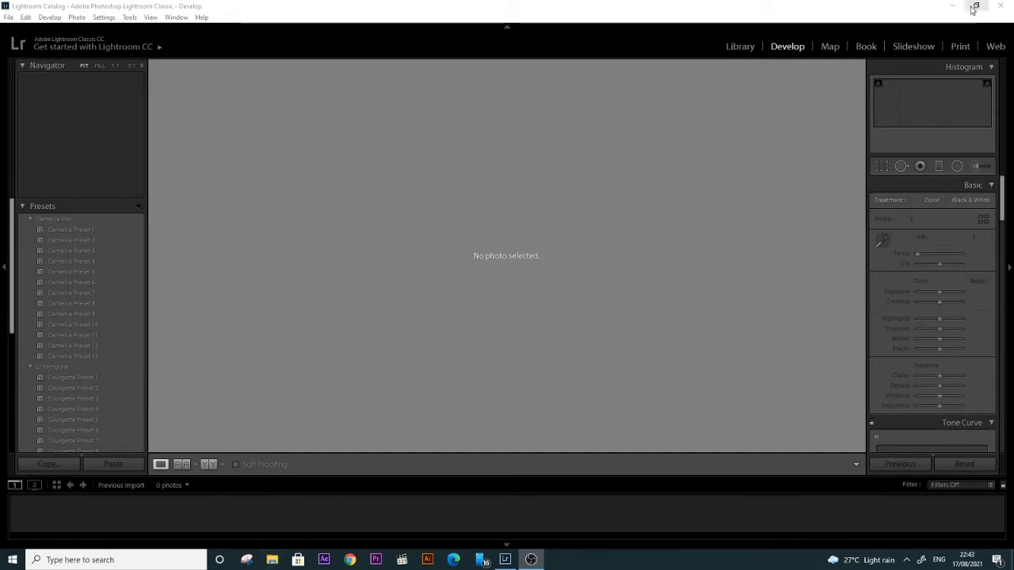
# Step: Import the photo of the two children from the Desktop into the catalog and open it in the Develop module
pyautogui.hotkey('alt', 'Tab')
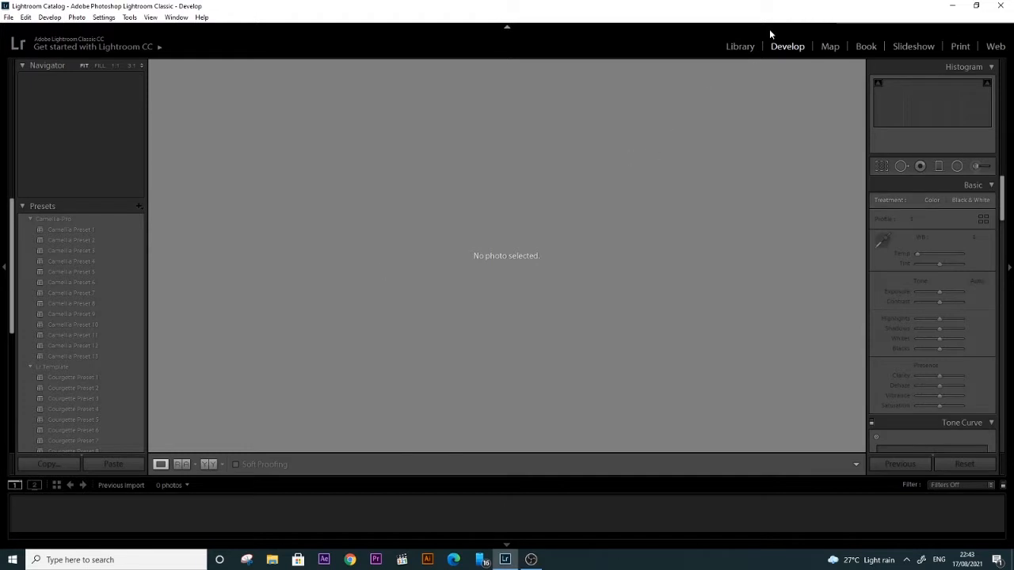
pyautogui.click(744, 47)
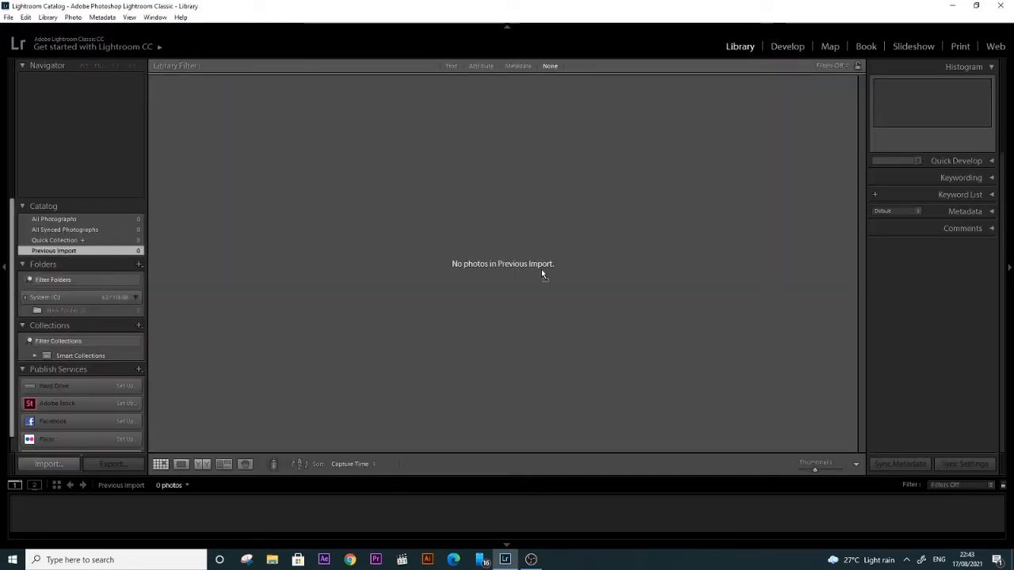
pyautogui.hotkey('ctrl', 'shift', 'i')
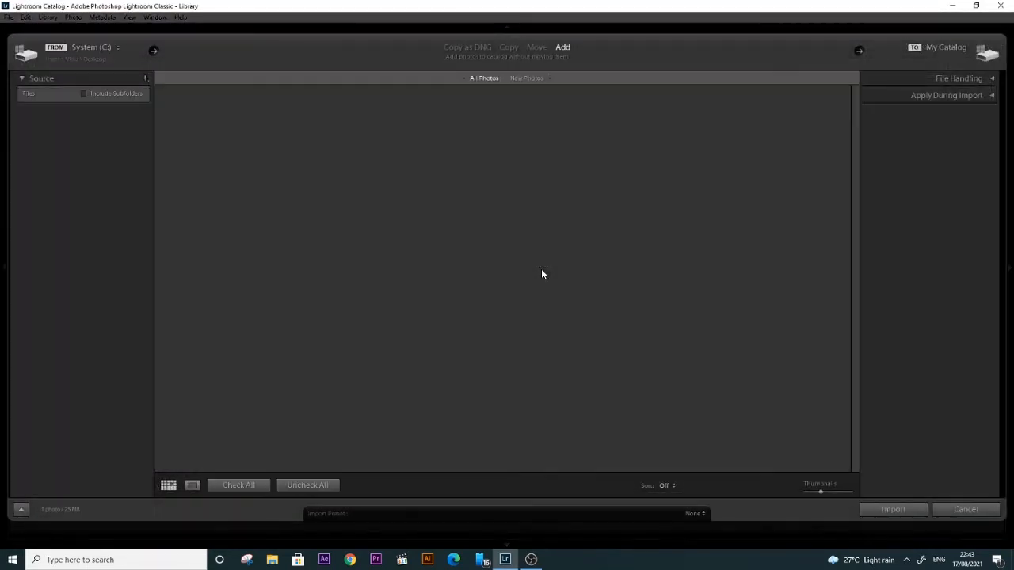
pyautogui.click(908, 510)
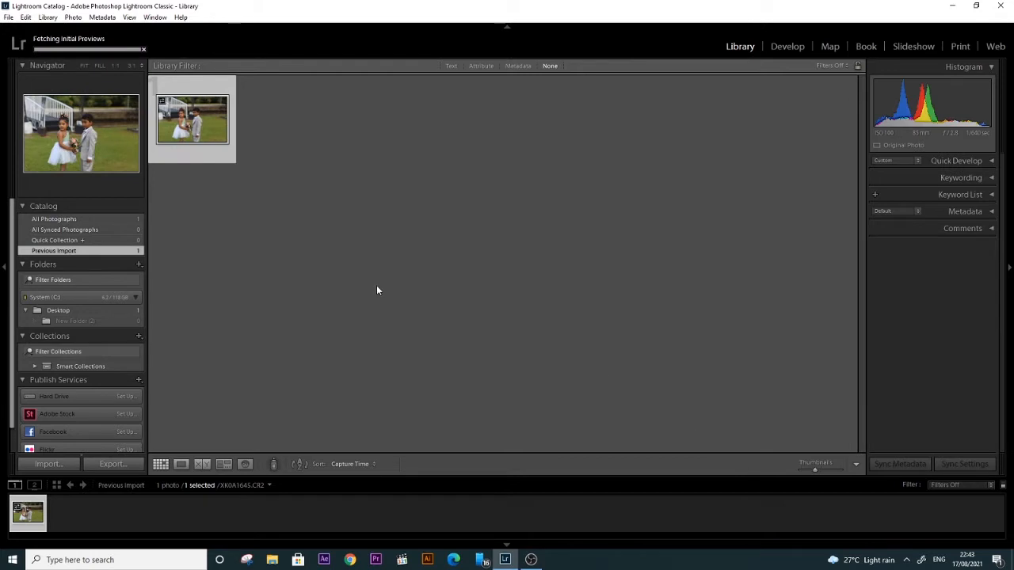
pyautogui.doubleClick(216, 125)
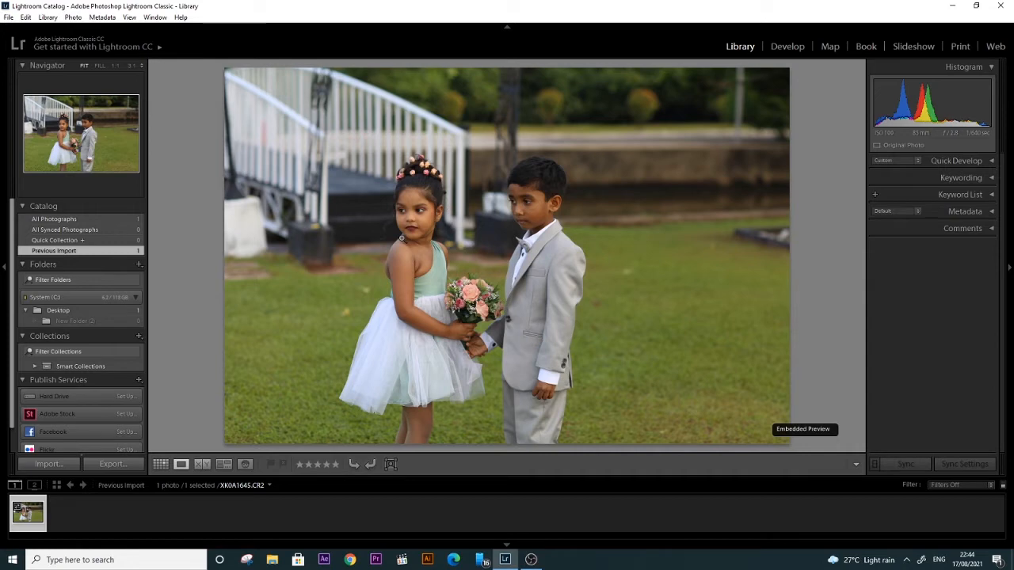
pyautogui.click(796, 50)
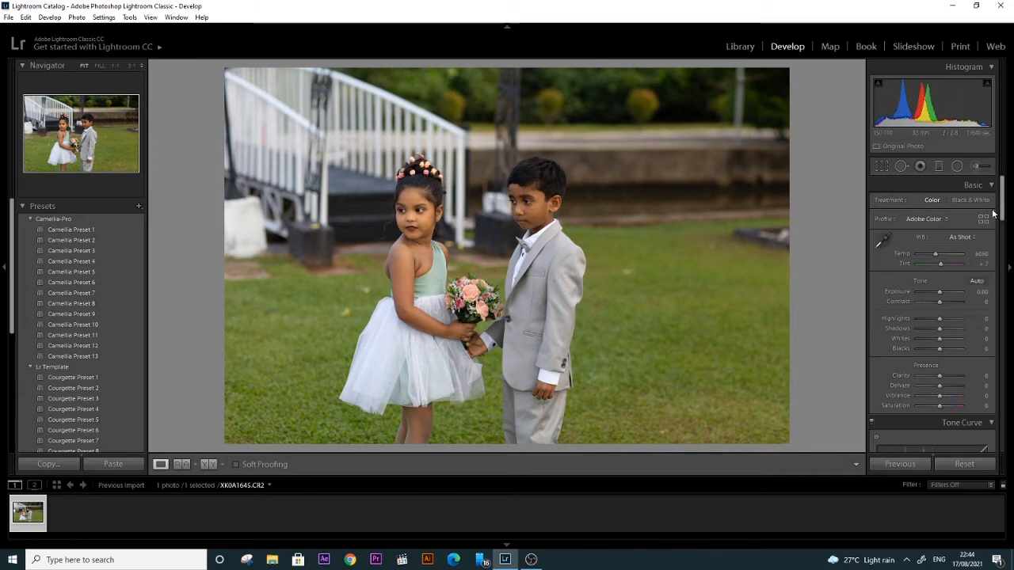
# Step: Try calibration process Version 4 and Version 3 on the photo, and return the process to Version 5 (Current)
pyautogui.moveTo(1002, 202); pyautogui.dragTo(1004, 442)
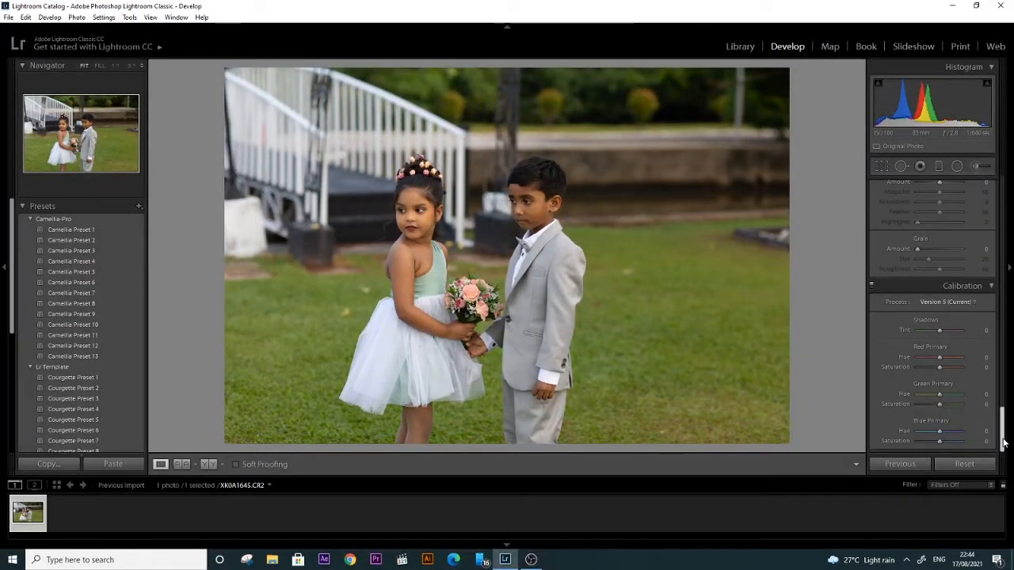
pyautogui.click(947, 304)
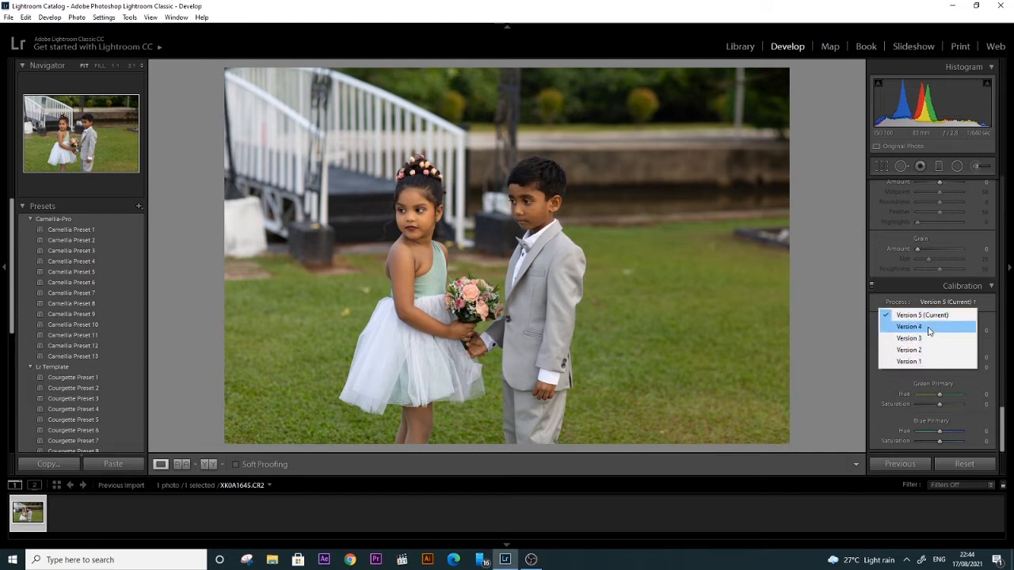
pyautogui.click(929, 331)
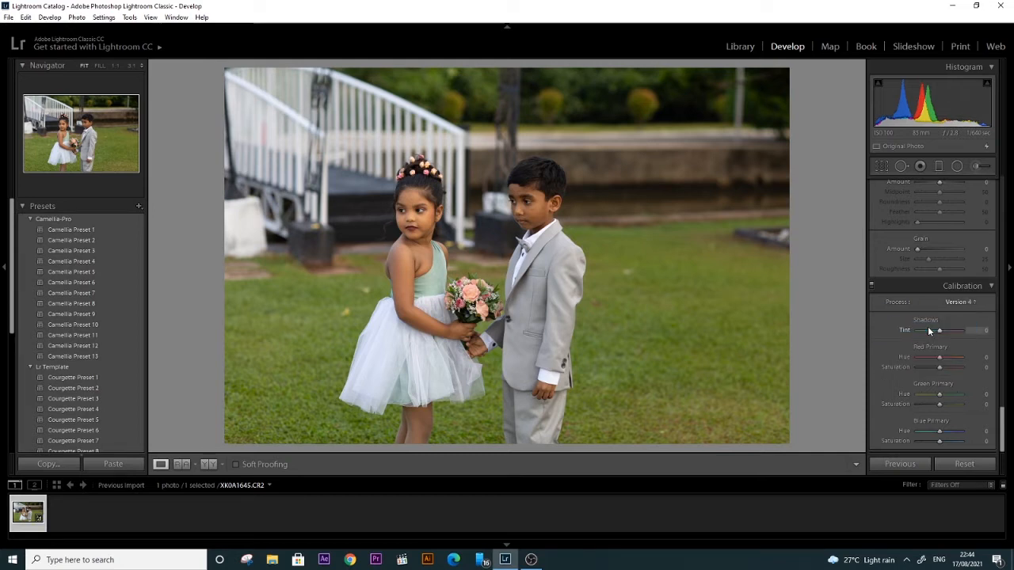
pyautogui.click(950, 302)
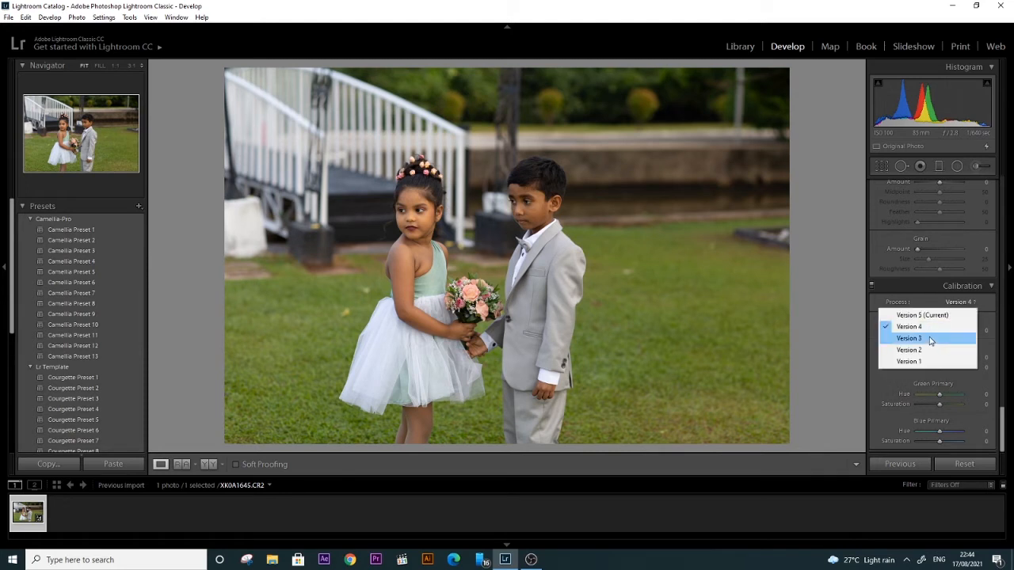
pyautogui.click(929, 338)
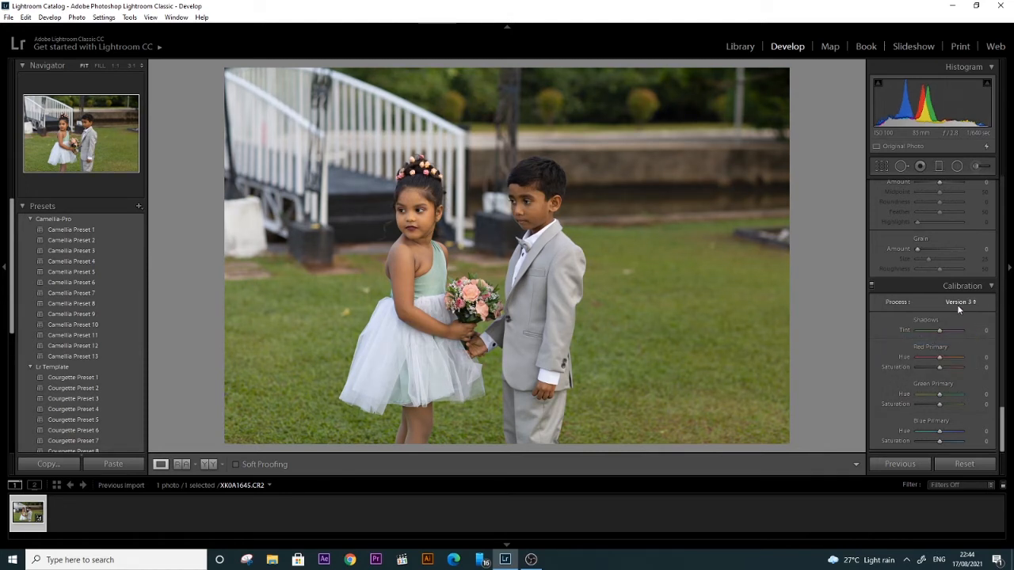
pyautogui.click(957, 302)
pyautogui.click(947, 317)
# Step: Try out the Shadows Tint and Green Primary Hue adjustments in the photo's calibration settings
pyautogui.moveTo(940, 331)
pyautogui.mouseDown()
pyautogui.moveTo(926, 332)
pyautogui.moveTo(942, 333)
pyautogui.mouseUp()
pyautogui.moveTo(939, 393)
pyautogui.mouseDown()
pyautogui.moveTo(931, 398)
pyautogui.moveTo(939, 397)
pyautogui.mouseUp()
# Step: Adjust the photo's basic tone with Exposure +0.48, Shadows -29 and Blacks -5
pyautogui.moveTo(1003, 432); pyautogui.dragTo(1003, 188)
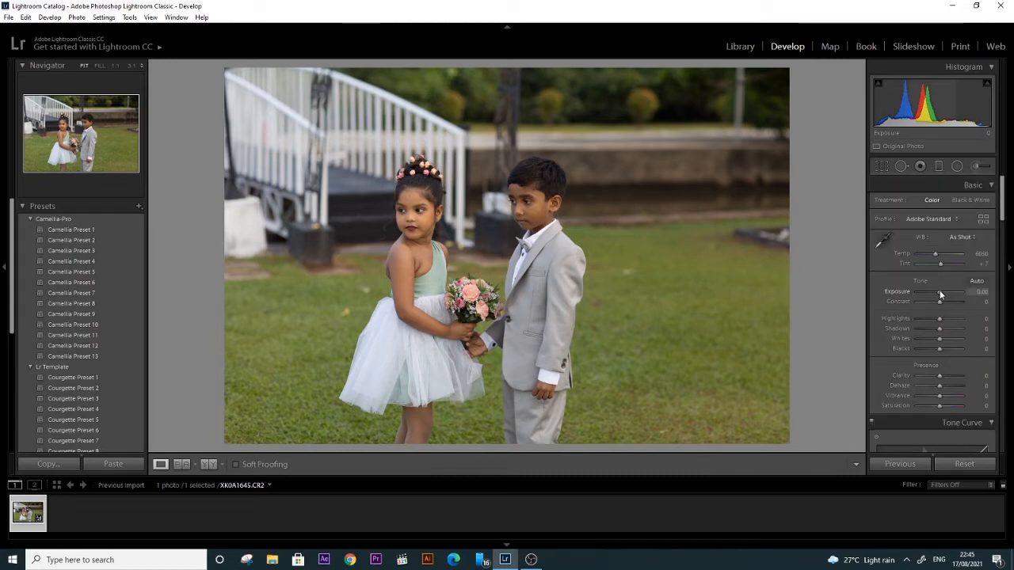
pyautogui.moveTo(940, 295); pyautogui.dragTo(941, 295)
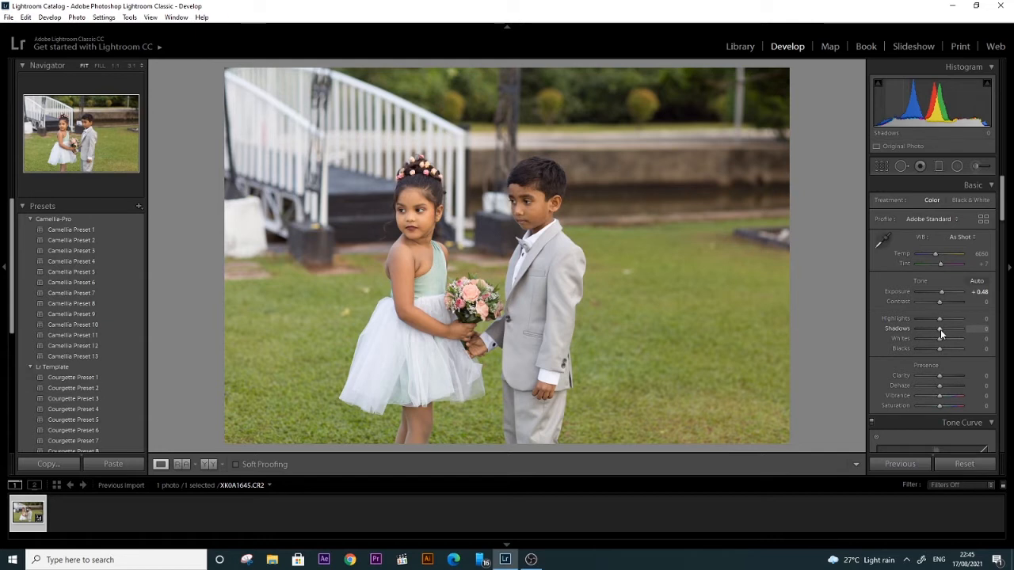
pyautogui.moveTo(940, 330); pyautogui.dragTo(933, 330)
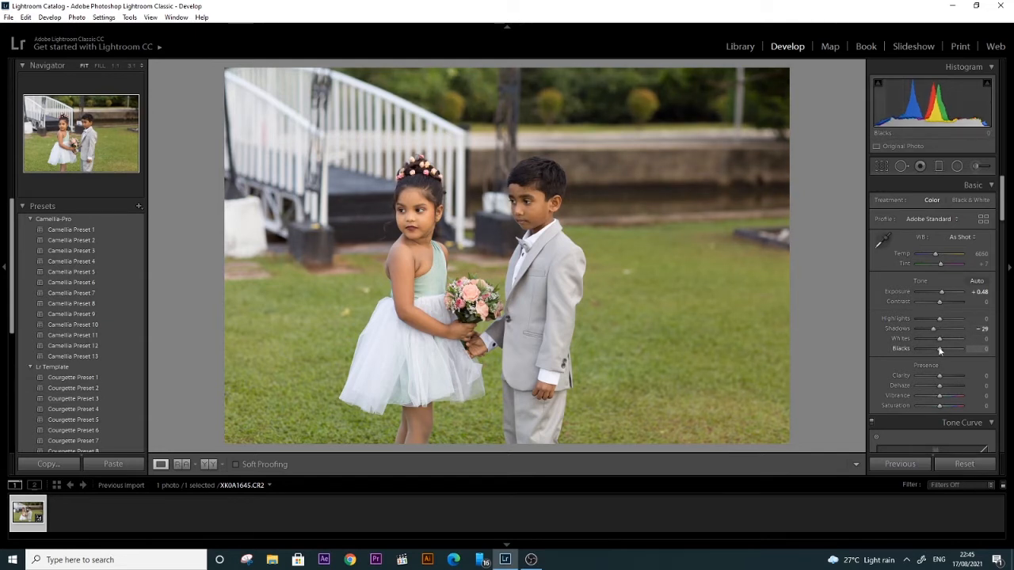
pyautogui.moveTo(944, 348); pyautogui.dragTo(939, 350)
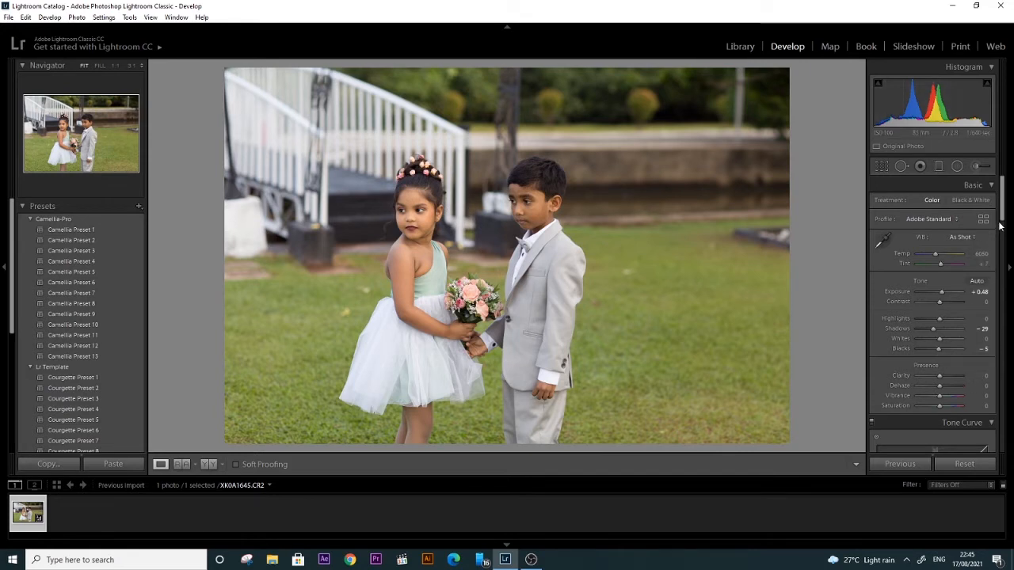
# Step: Set the Orange luminance in the HSL adjustments to +11
pyautogui.moveTo(1000, 226); pyautogui.dragTo(1003, 289)
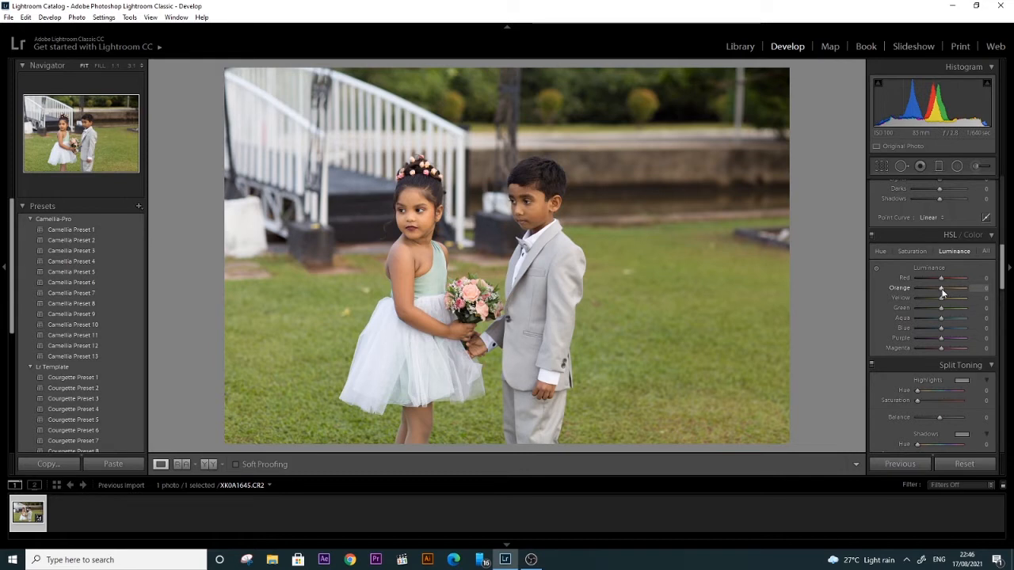
pyautogui.moveTo(941, 289); pyautogui.dragTo(945, 290)
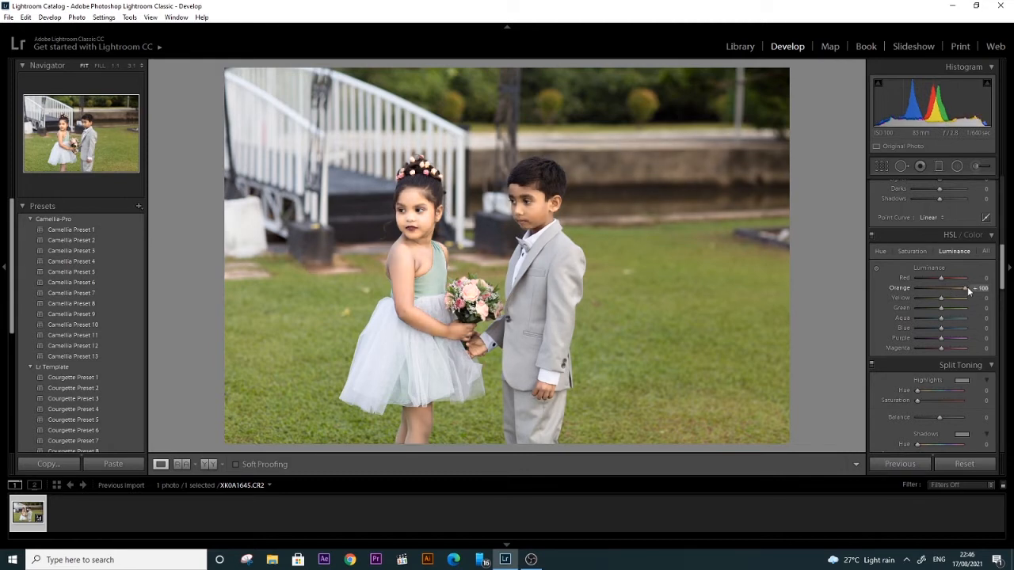
pyautogui.moveTo(945, 292); pyautogui.dragTo(946, 294)
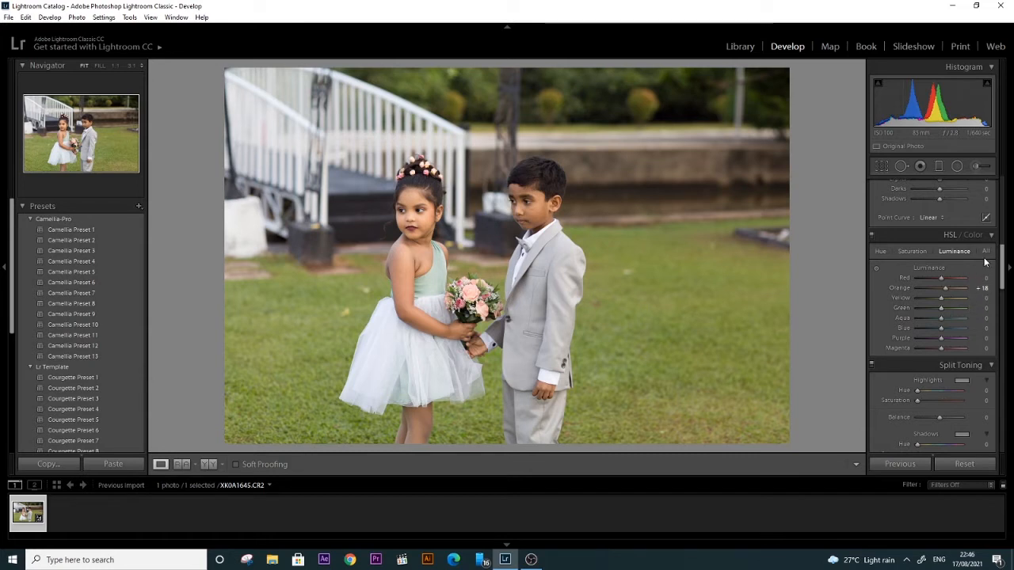
pyautogui.moveTo(1001, 264); pyautogui.dragTo(1000, 287)
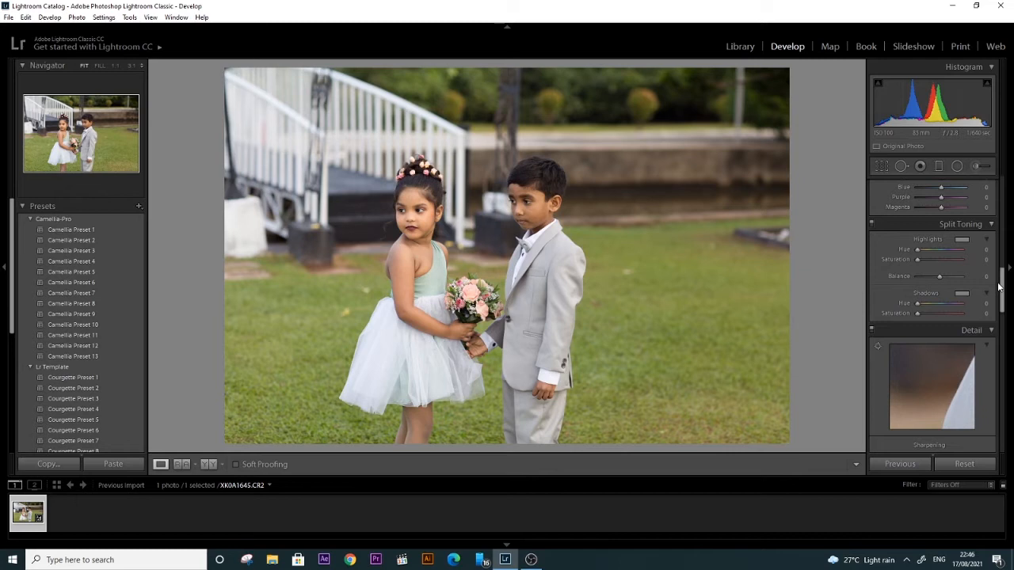
pyautogui.scroll(5, 936, 279)
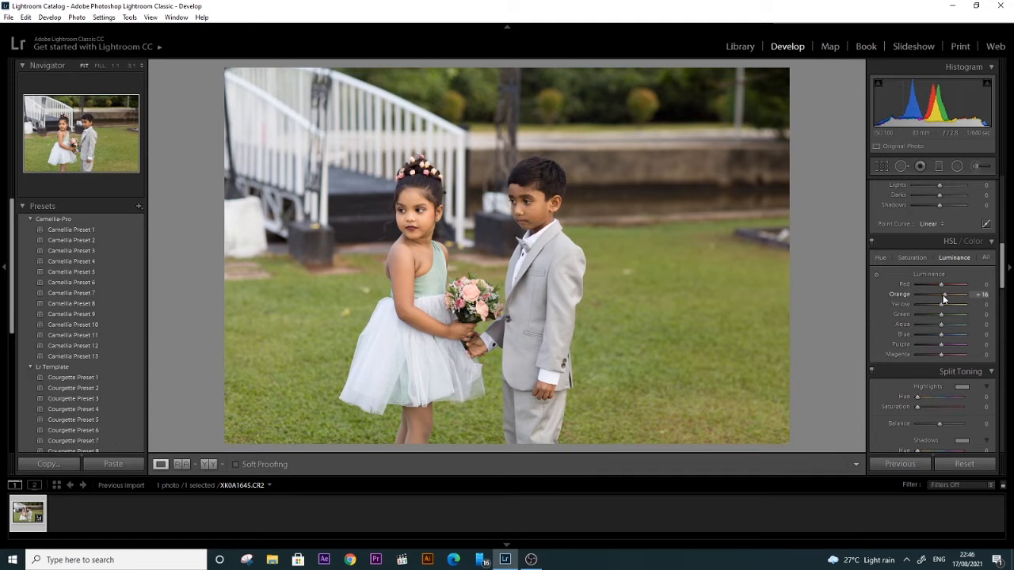
pyautogui.scroll(-6, 943, 294)
pyautogui.scroll(5, 986, 335)
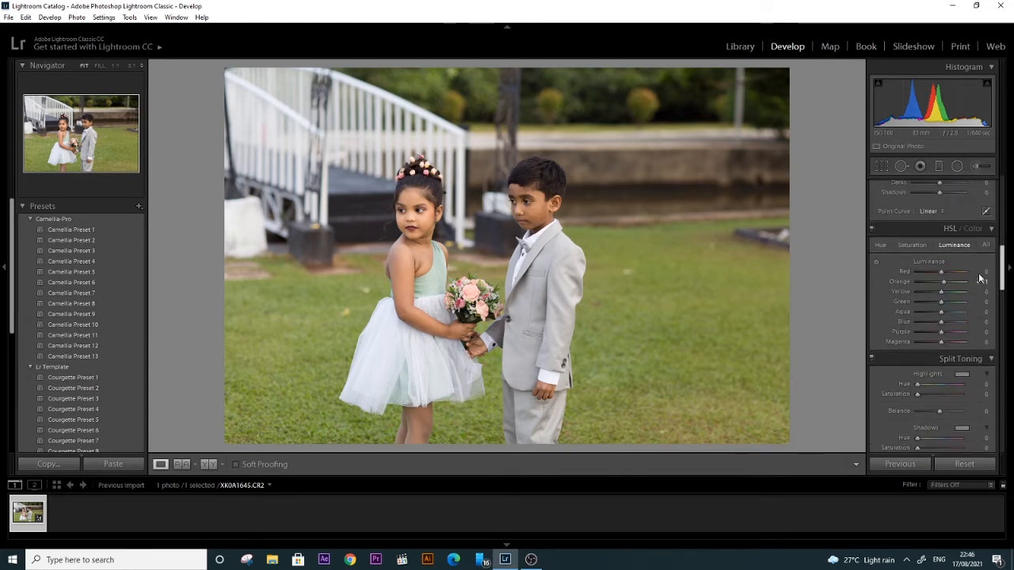
# Step: Look through the Tone Curve, HSL, Transform and Split Toning adjustments of the photo
pyautogui.scroll(-5, 979, 277)
pyautogui.scroll(4, 980, 285)
pyautogui.scroll(10, 980, 286)
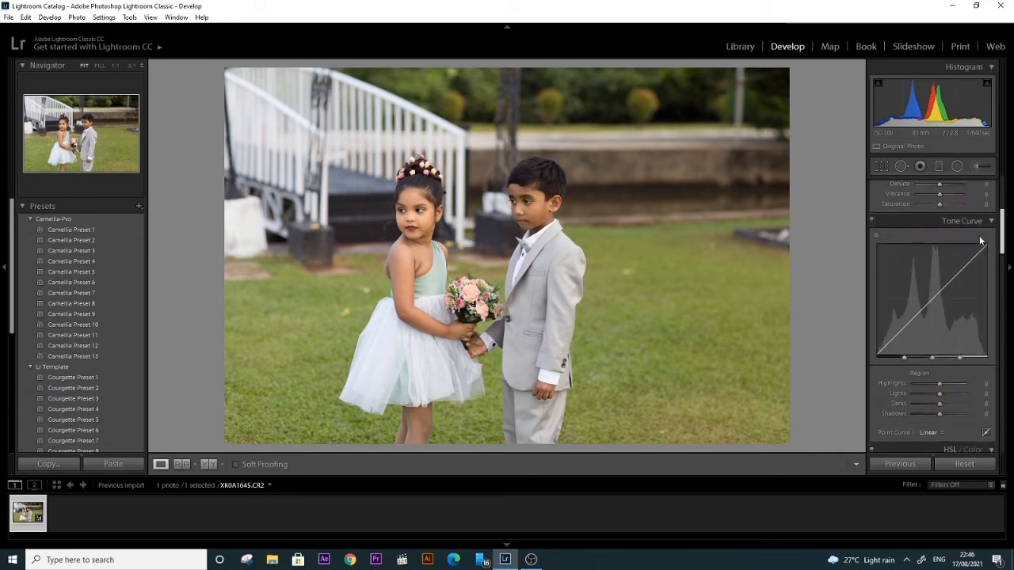
pyautogui.scroll(-15, 986, 198)
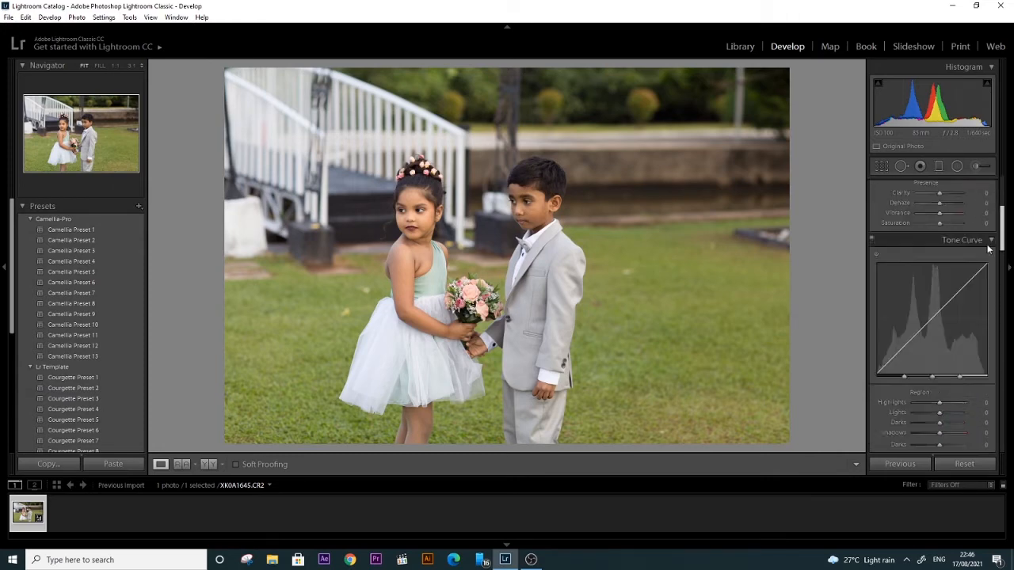
pyautogui.scroll(-8, 990, 373)
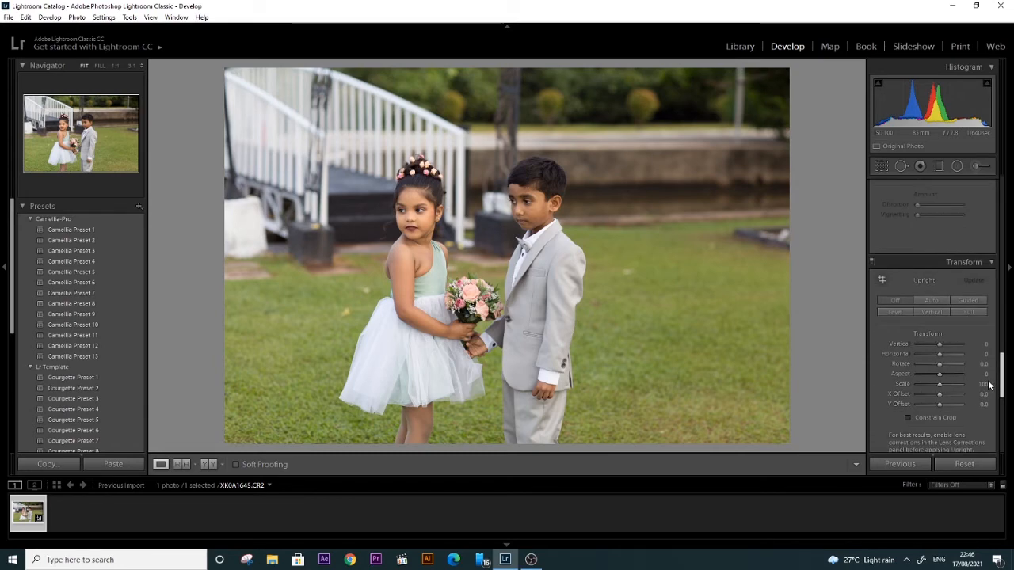
pyautogui.scroll(15, 990, 433)
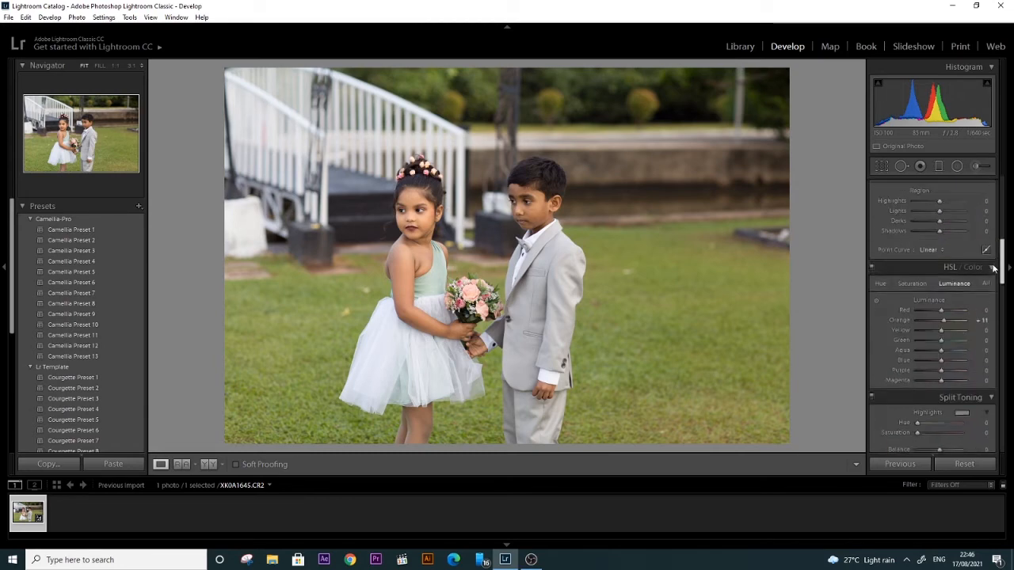
pyautogui.scroll(-5, 987, 237)
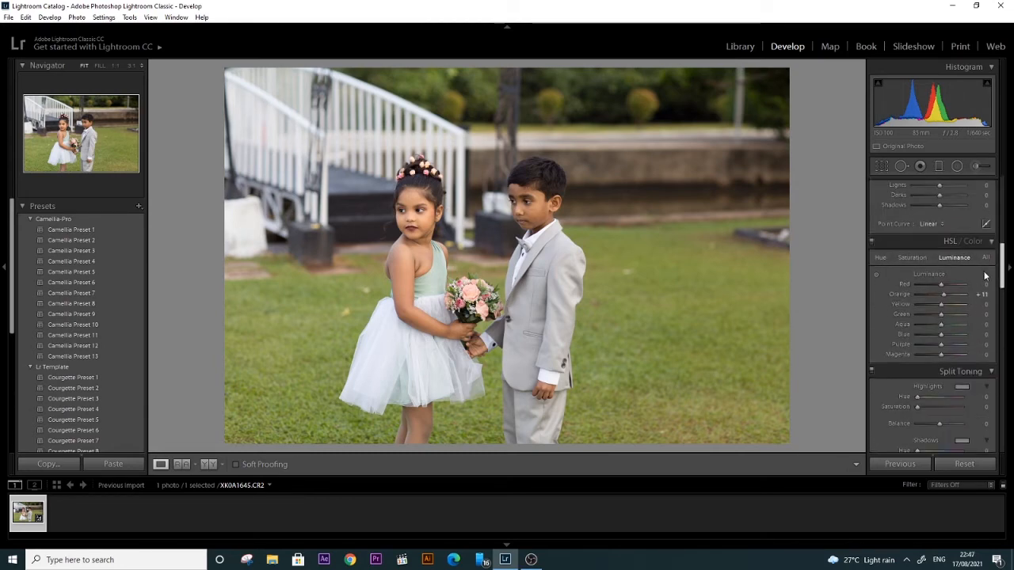
pyautogui.scroll(-4, 984, 275)
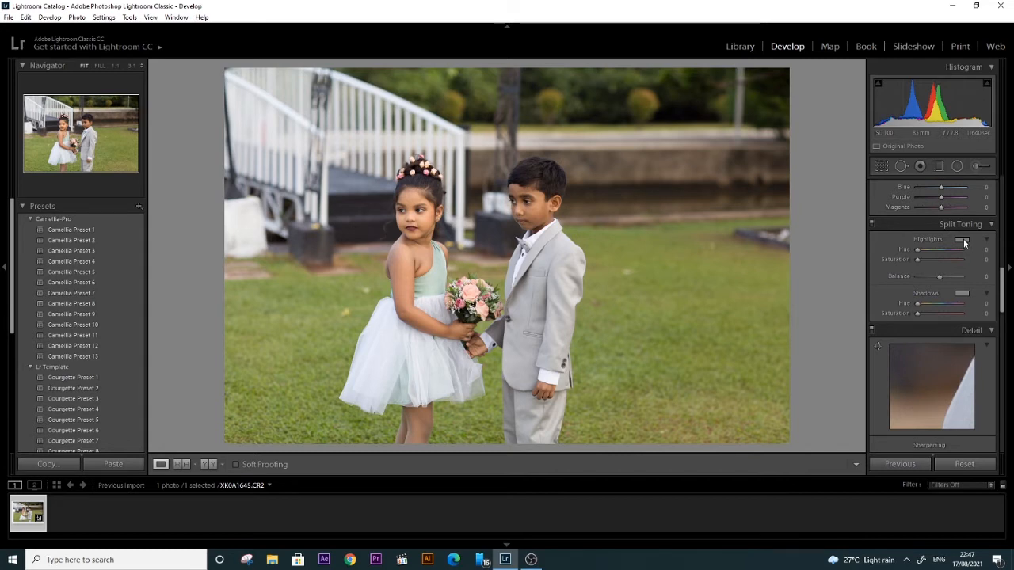
# Step: Switch to Chrome and search Google Images for "complementary colors wheel"
pyautogui.click(351, 560)
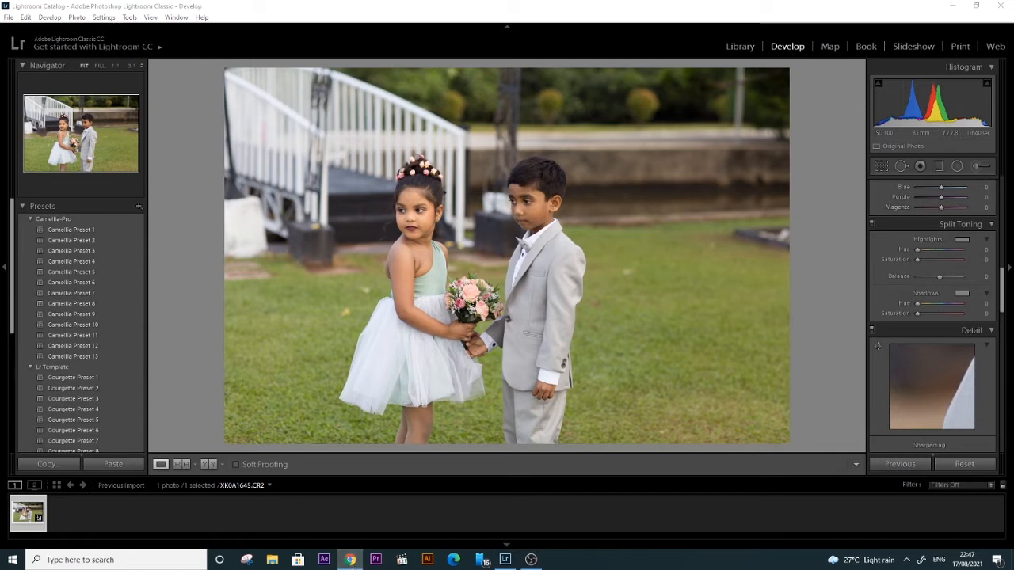
pyautogui.click(451, 221)
pyautogui.write('complementary colors w')
pyautogui.press('Down')
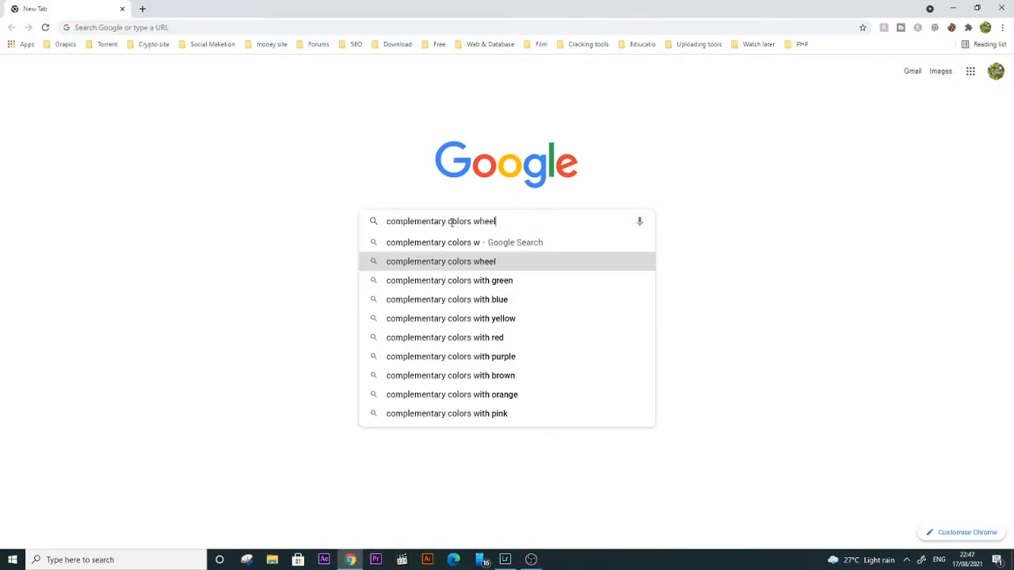
pyautogui.press('Return')
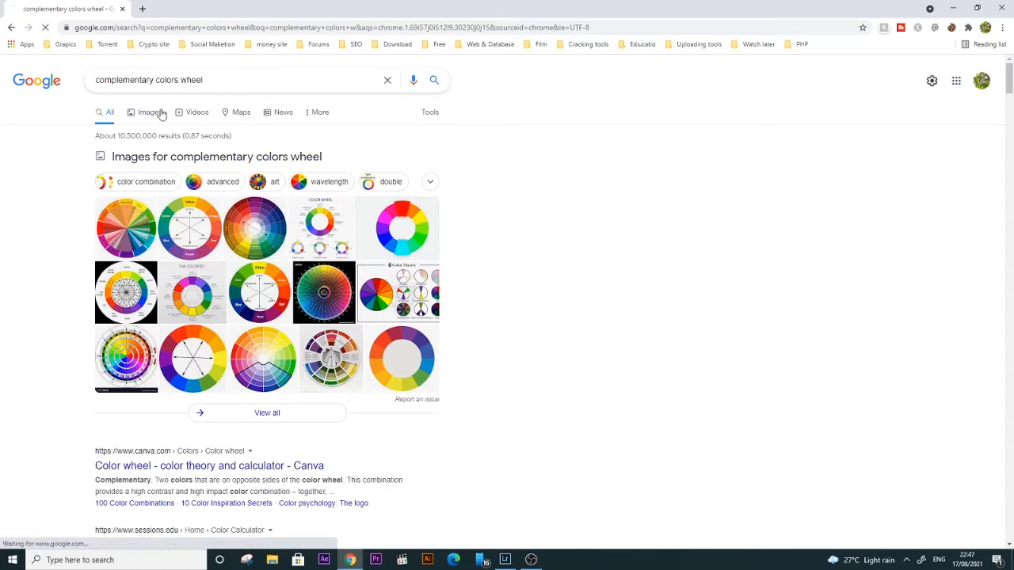
pyautogui.click(144, 111)
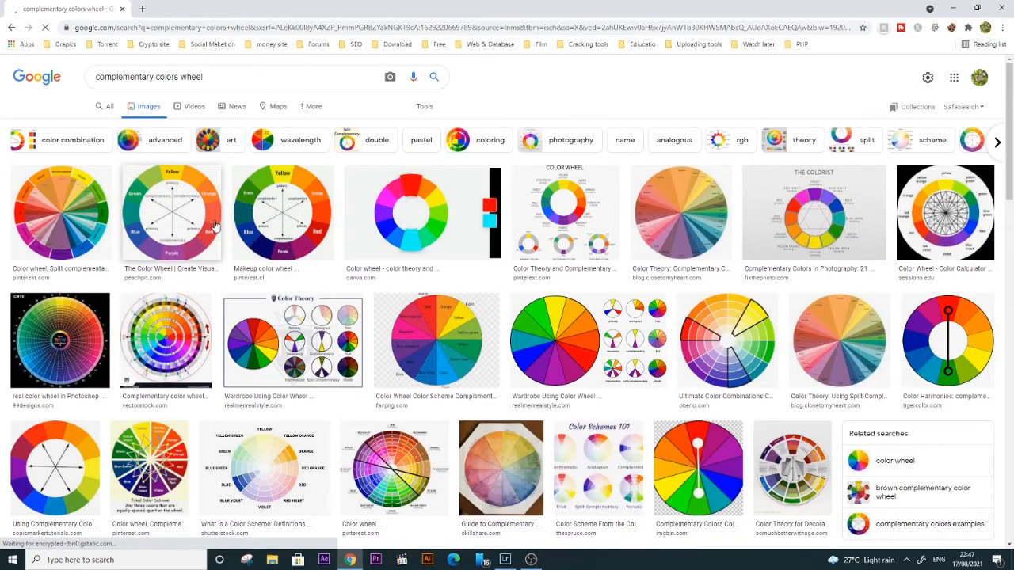
# Step: Preview the RealMenRealStyle color wheel and open its image in a new tab, with the browser window reduced over Lightroom
pyautogui.click(552, 339)
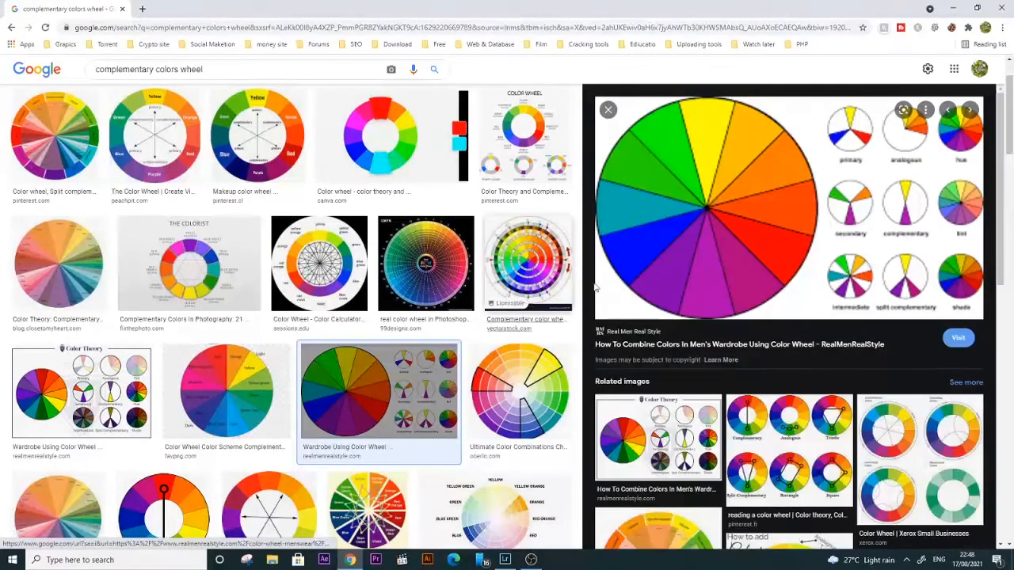
pyautogui.doubleClick(267, 7)
pyautogui.moveTo(511, 73); pyautogui.dragTo(297, 14)
pyautogui.rightClick(430, 161)
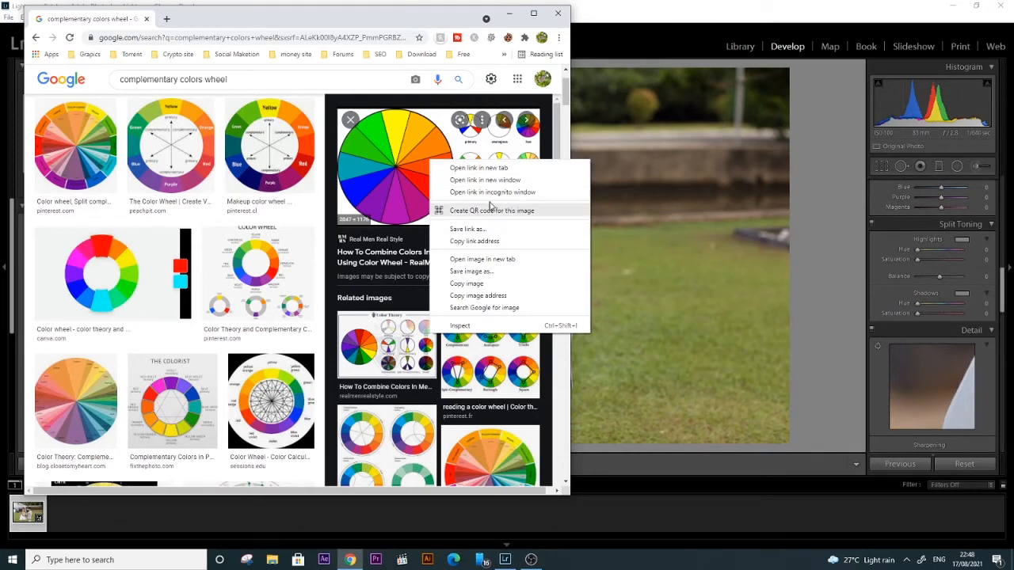
pyautogui.click(492, 258)
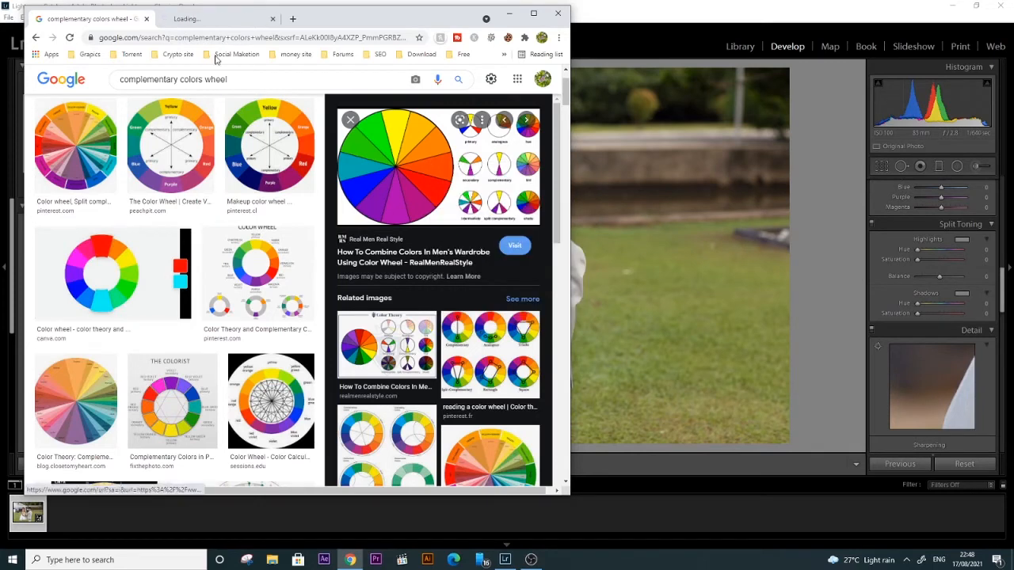
pyautogui.click(198, 20)
pyautogui.moveTo(357, 23); pyautogui.dragTo(440, 40)
pyautogui.doubleClick(440, 40)
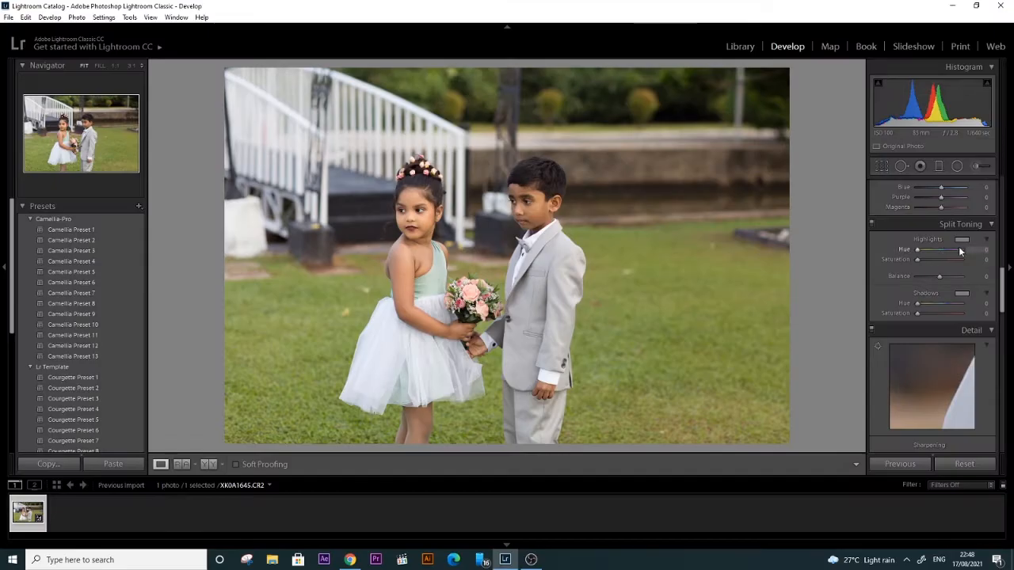
# Step: Tint the Split Toning highlights yellow, with hue 52 and saturation 64
pyautogui.click(961, 240)
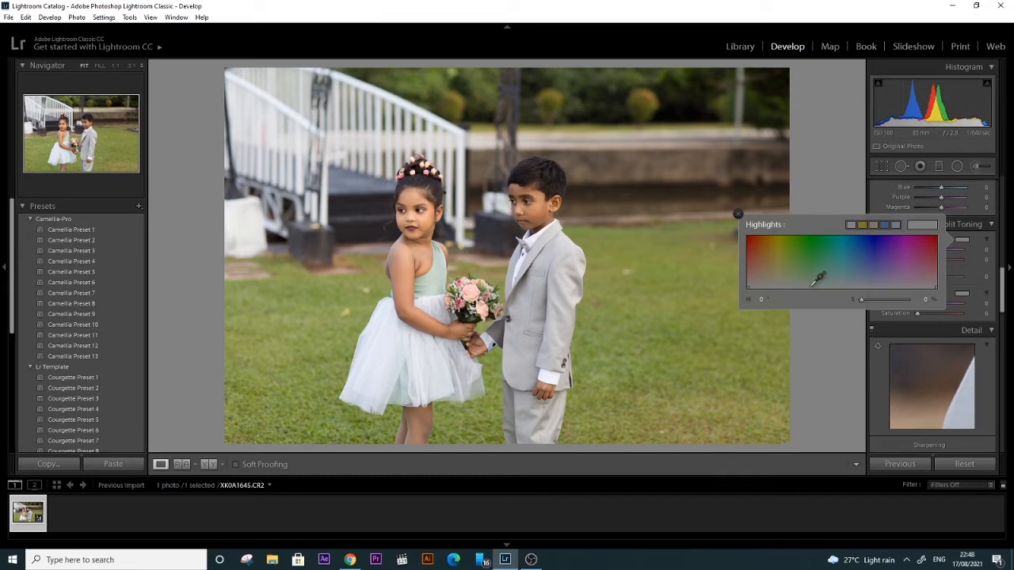
pyautogui.click(780, 236)
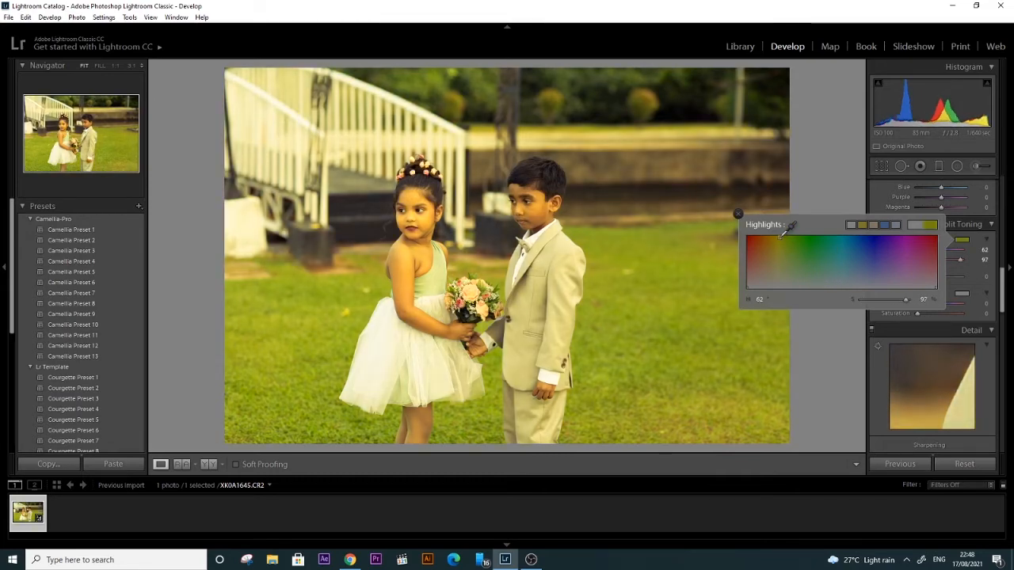
pyautogui.moveTo(781, 235); pyautogui.dragTo(781, 235)
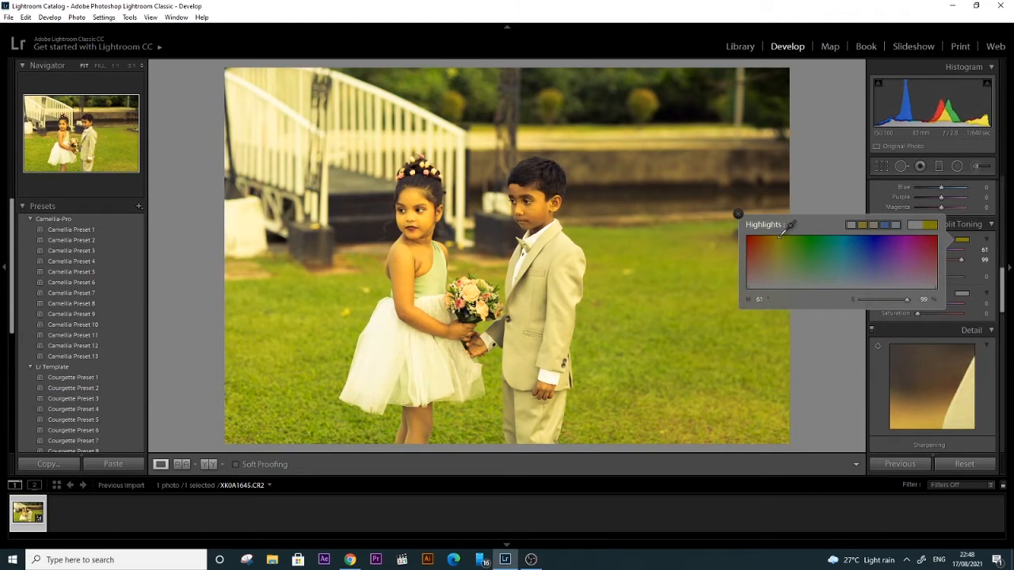
pyautogui.moveTo(781, 232); pyautogui.dragTo(778, 235)
pyautogui.moveTo(779, 242); pyautogui.dragTo(778, 234)
pyautogui.click(850, 216)
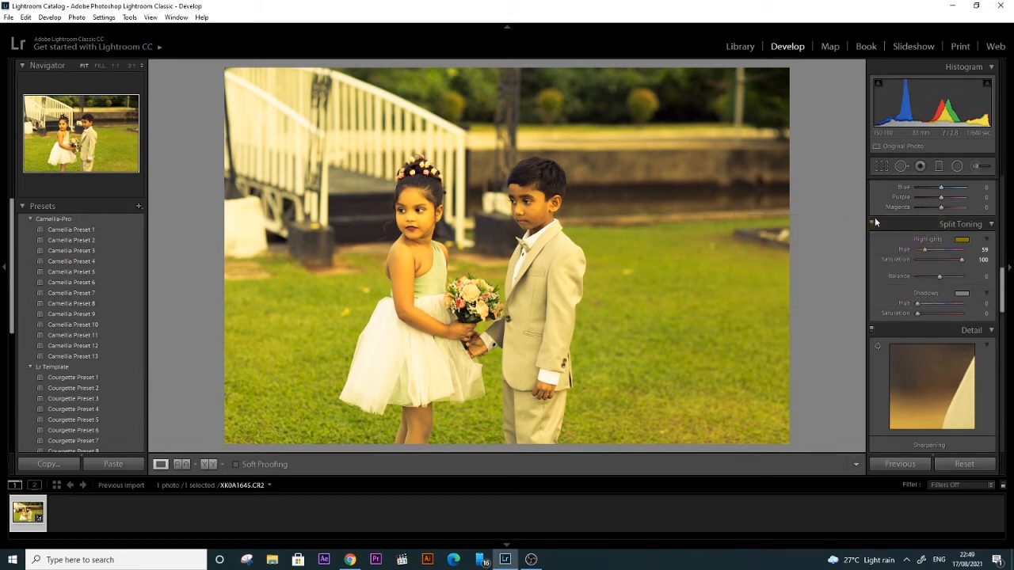
pyautogui.click(959, 240)
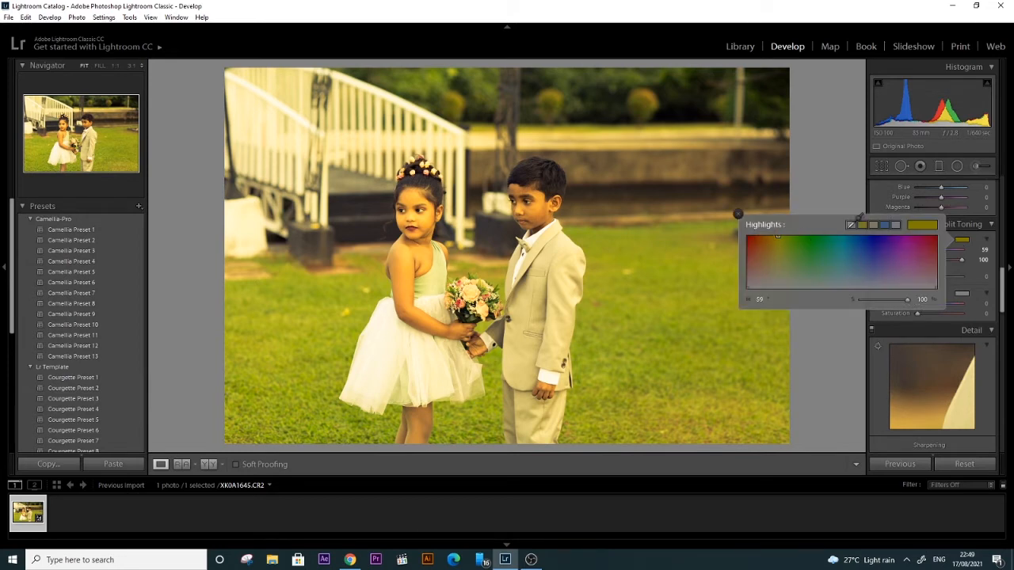
pyautogui.click(774, 254)
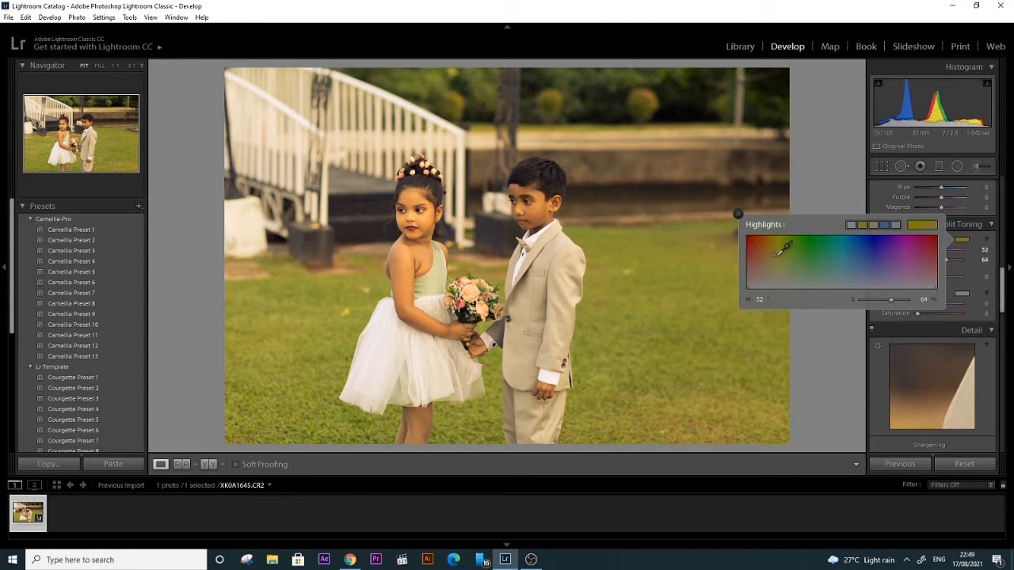
pyautogui.click(845, 192)
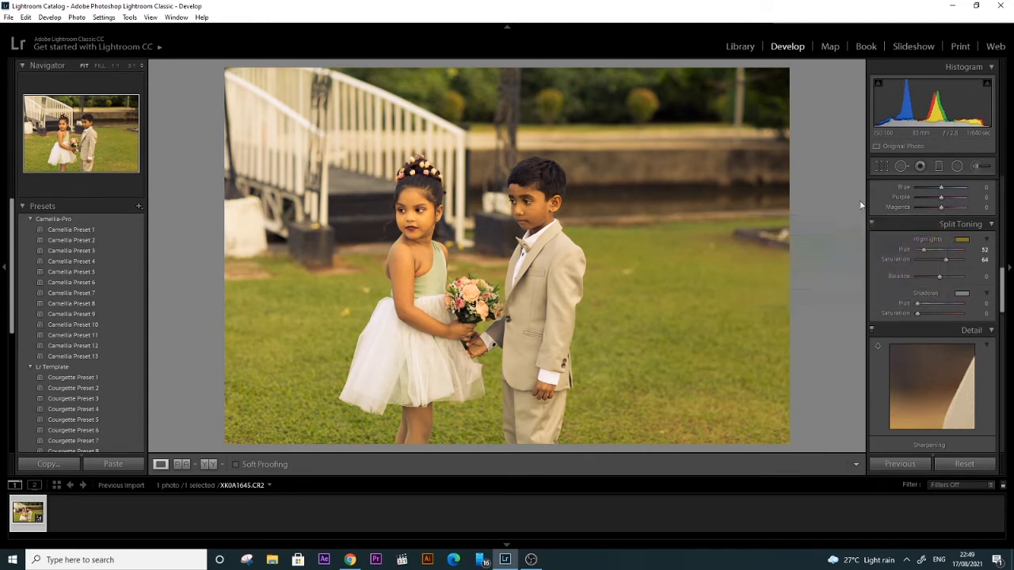
# Step: Tint the Split Toning shadows purple, with hue 287 and saturation 95
pyautogui.click(960, 293)
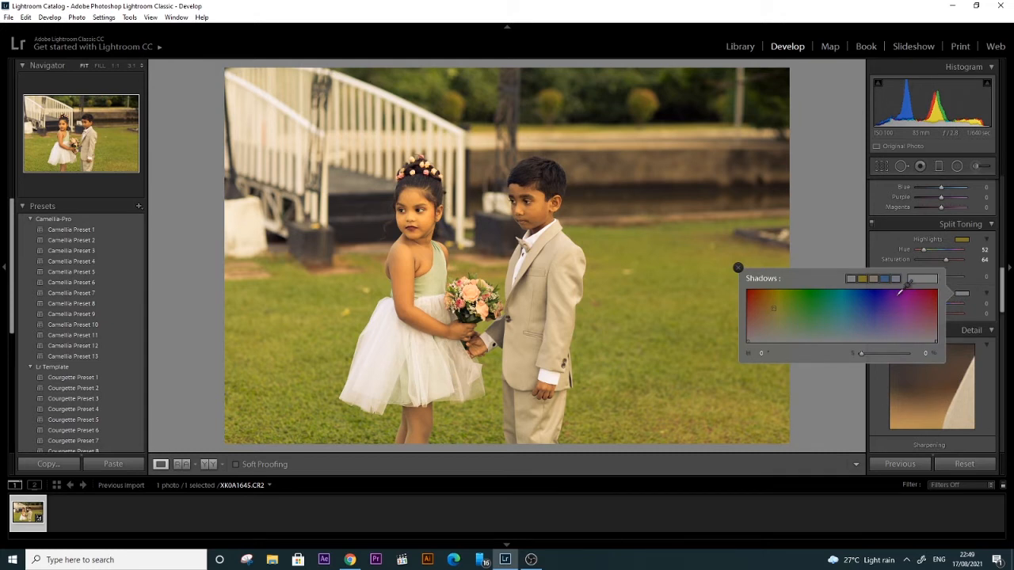
pyautogui.click(901, 293)
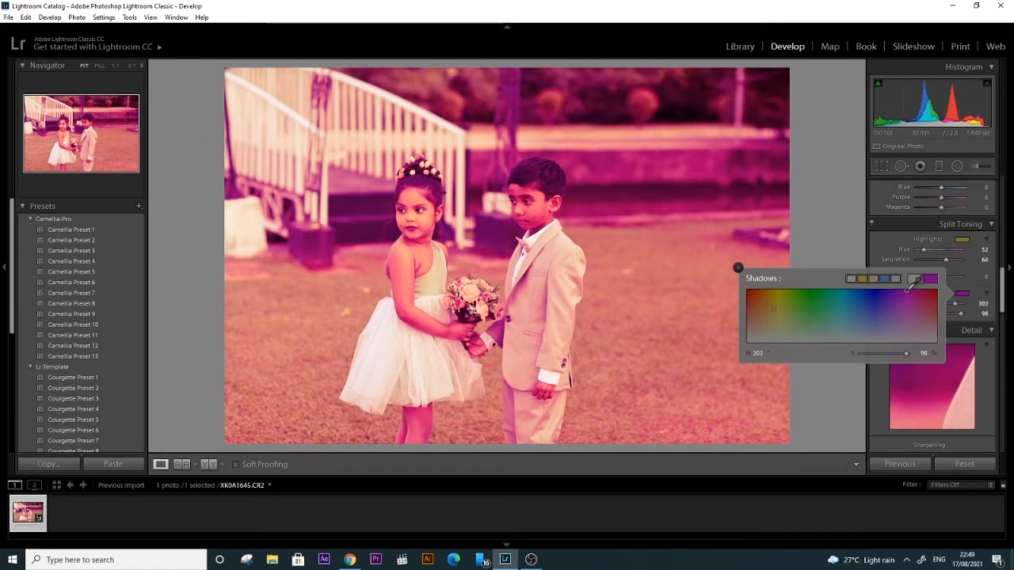
pyautogui.moveTo(907, 290); pyautogui.dragTo(898, 292)
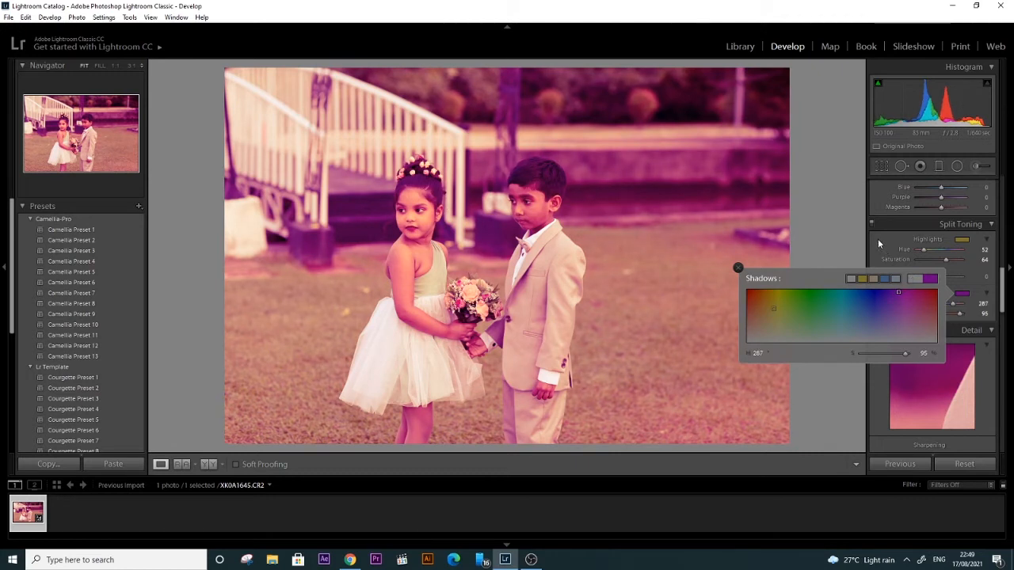
pyautogui.click(877, 238)
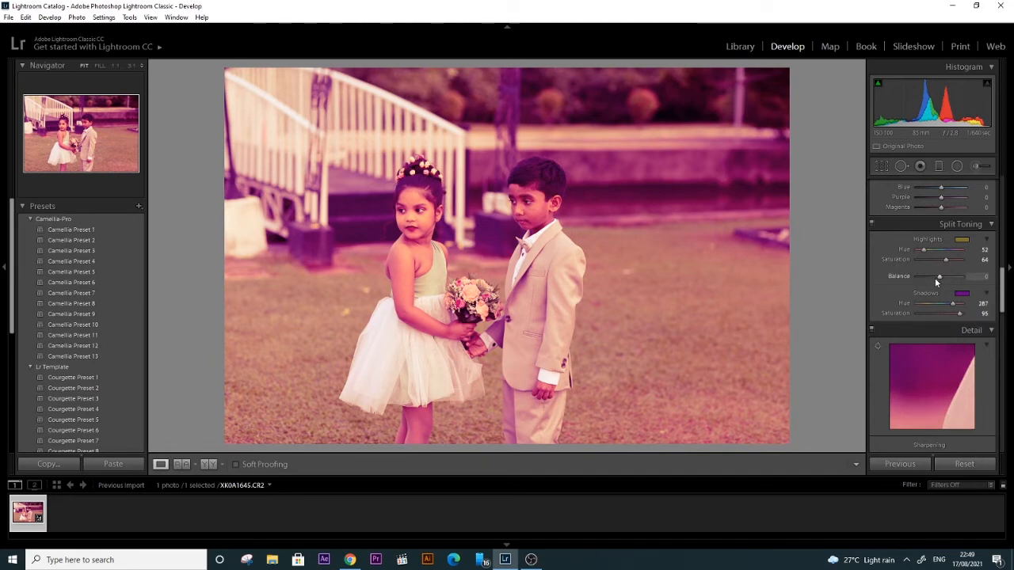
# Step: Refine the Split Toning to shadow hue 291, shadow saturation 35, highlight hue 51 and balance -14
pyautogui.moveTo(934, 275)
pyautogui.mouseDown()
pyautogui.moveTo(915, 276)
pyautogui.moveTo(952, 274)
pyautogui.mouseUp()
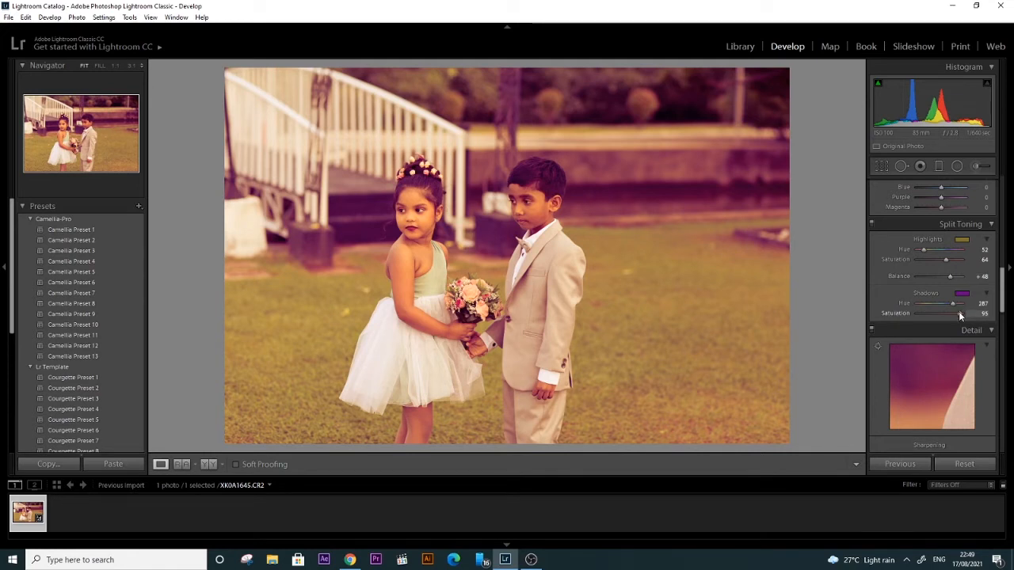
pyautogui.moveTo(959, 312); pyautogui.dragTo(934, 313)
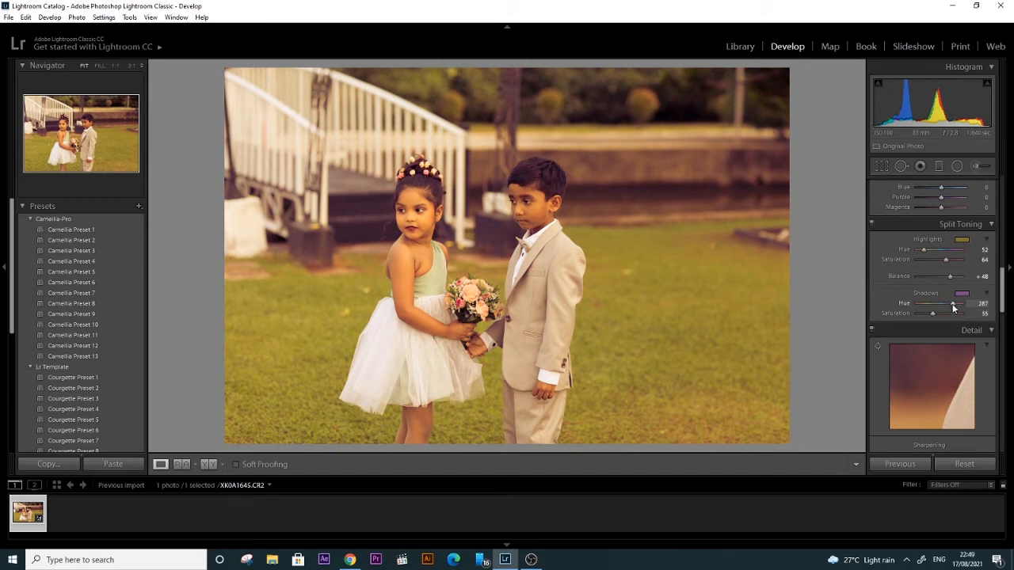
pyautogui.moveTo(953, 308); pyautogui.dragTo(955, 308)
pyautogui.moveTo(923, 252); pyautogui.dragTo(923, 252)
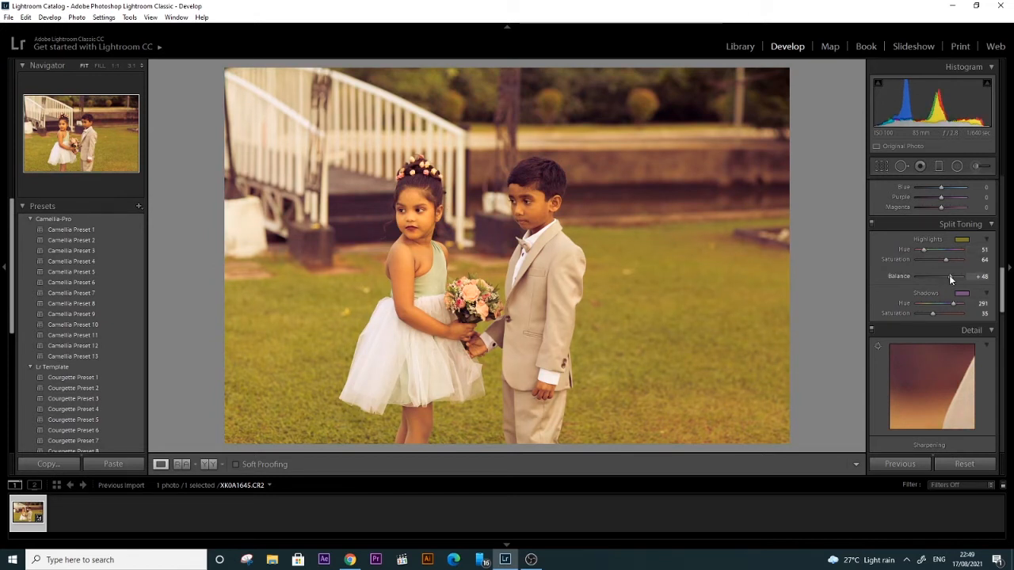
pyautogui.moveTo(949, 275); pyautogui.dragTo(936, 274)
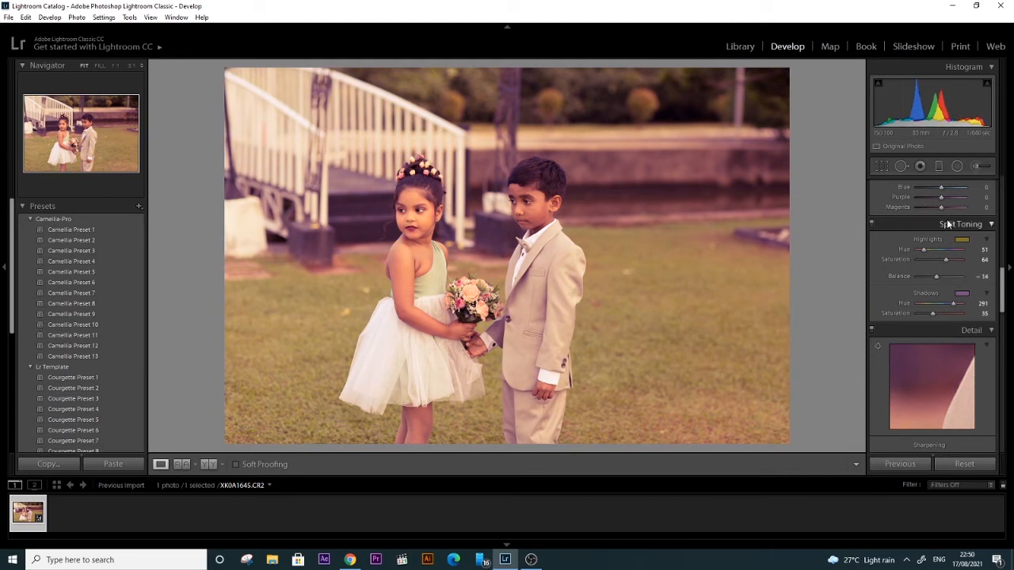
# Step: Adjust the basic tone to exposure +0.71, highlights -93, shadows -33 and blacks -2
pyautogui.scroll(5, 990, 262)
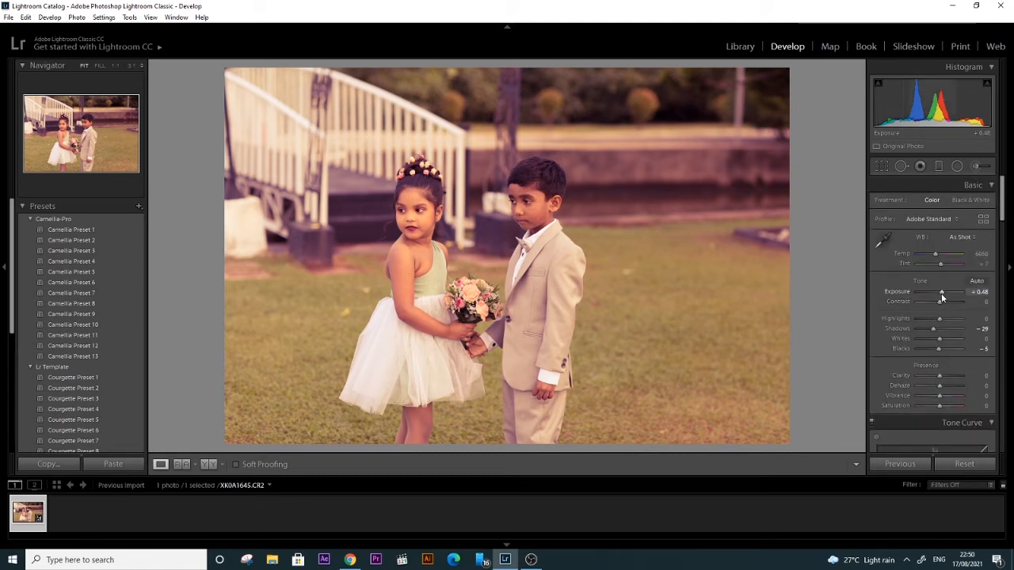
pyautogui.moveTo(940, 293); pyautogui.dragTo(921, 319)
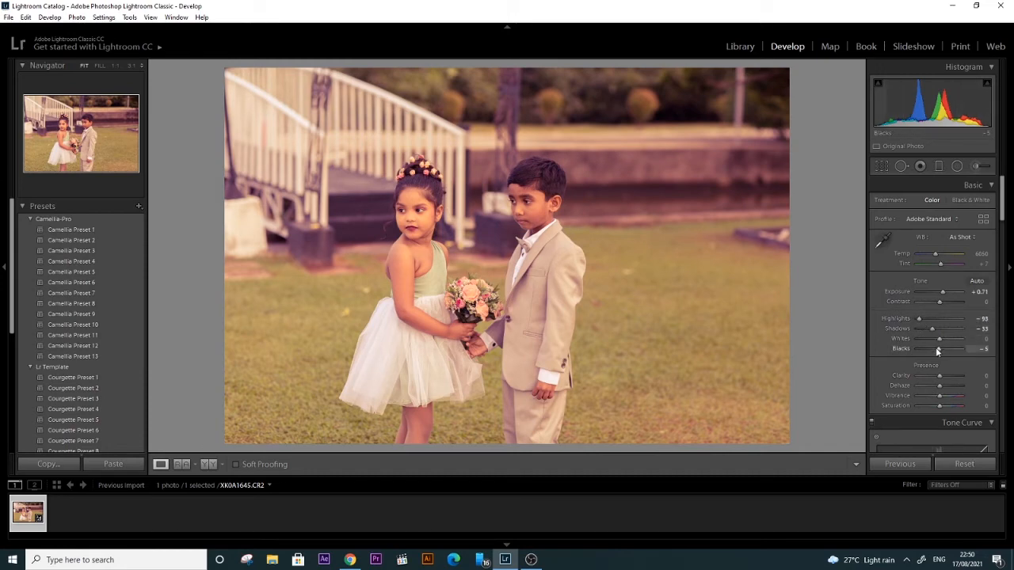
pyautogui.moveTo(940, 349)
pyautogui.mouseDown()
pyautogui.moveTo(929, 352)
pyautogui.moveTo(941, 351)
pyautogui.mouseUp()
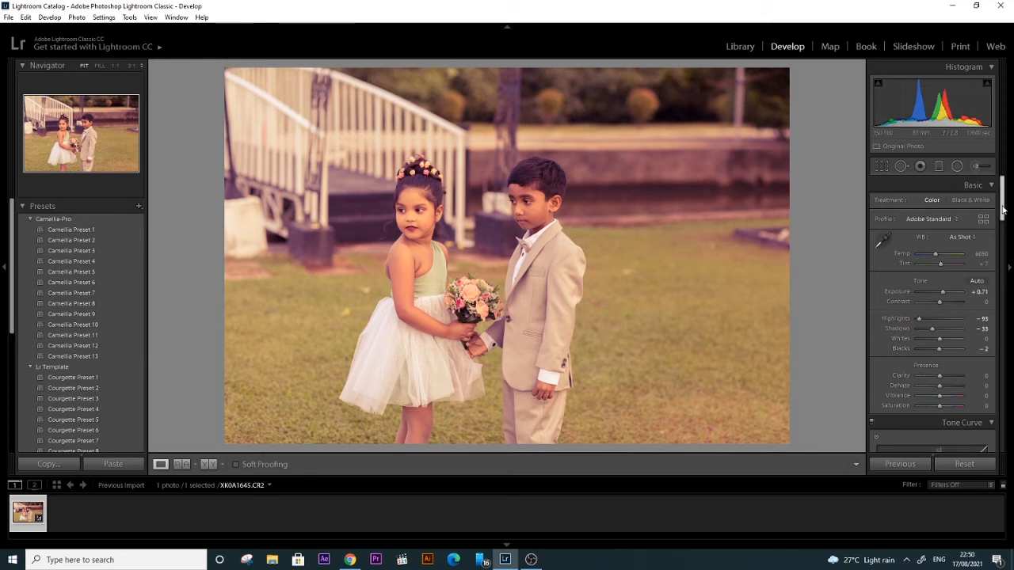
# Step: Set noise reduction to luminance 45 and color 51
pyautogui.moveTo(1001, 208); pyautogui.dragTo(997, 327)
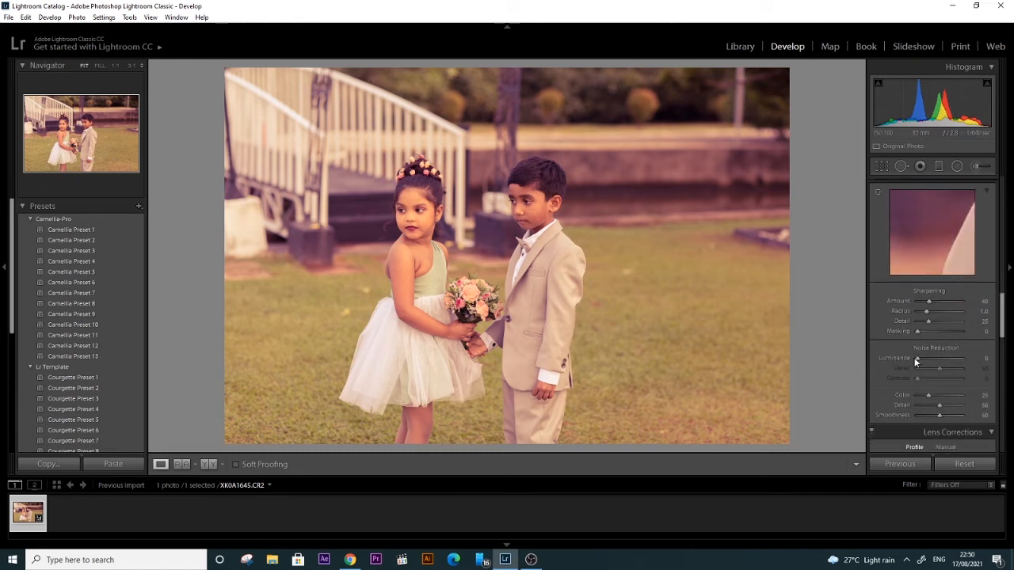
pyautogui.moveTo(917, 362); pyautogui.dragTo(938, 360)
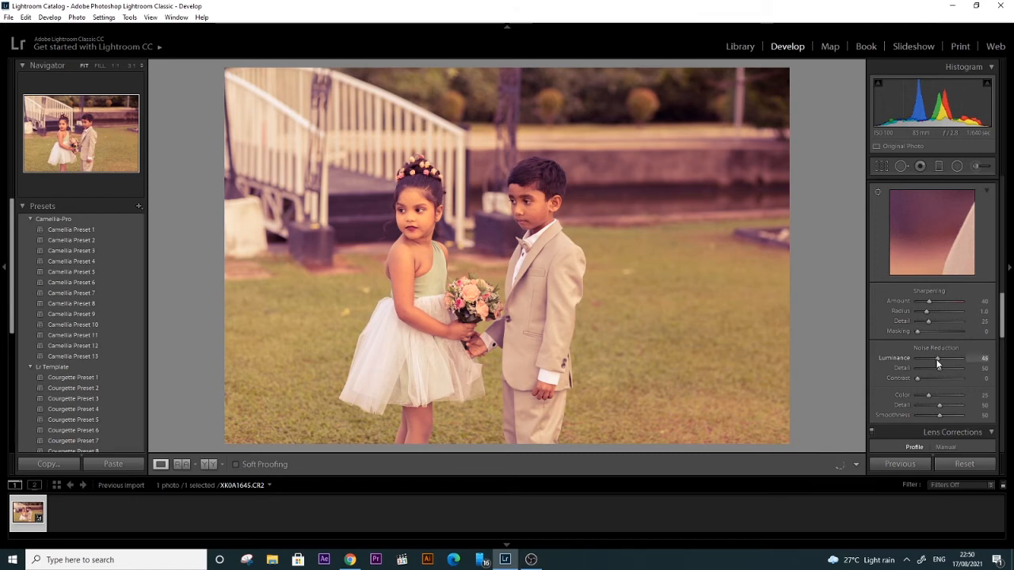
pyautogui.moveTo(929, 394); pyautogui.dragTo(939, 393)
# Step: Examine the skin detail on the boy's and girl's faces at 1:1 and return to the whole photo
pyautogui.click(539, 211)
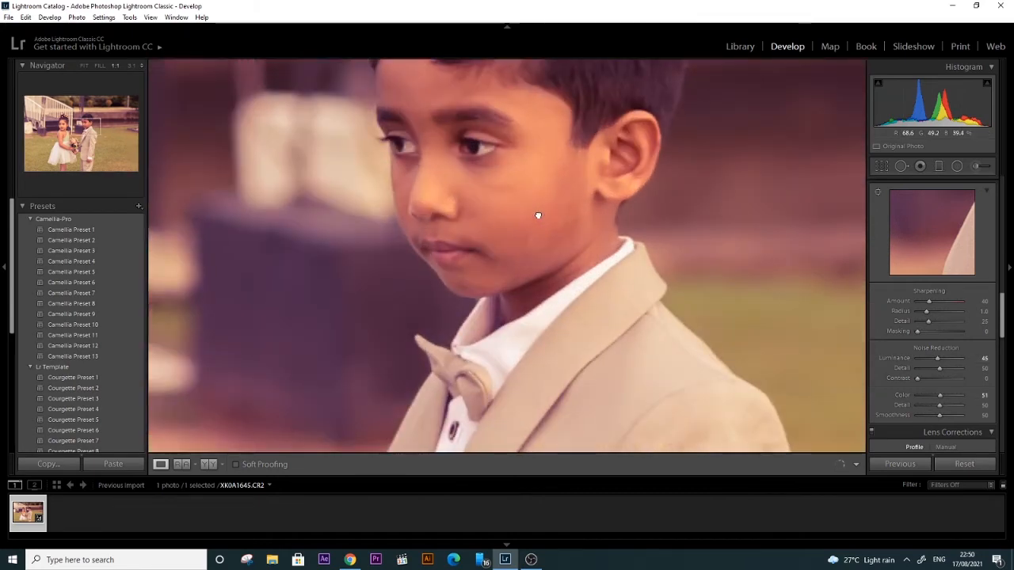
pyautogui.moveTo(539, 215); pyautogui.dragTo(798, 264)
pyautogui.click(374, 269)
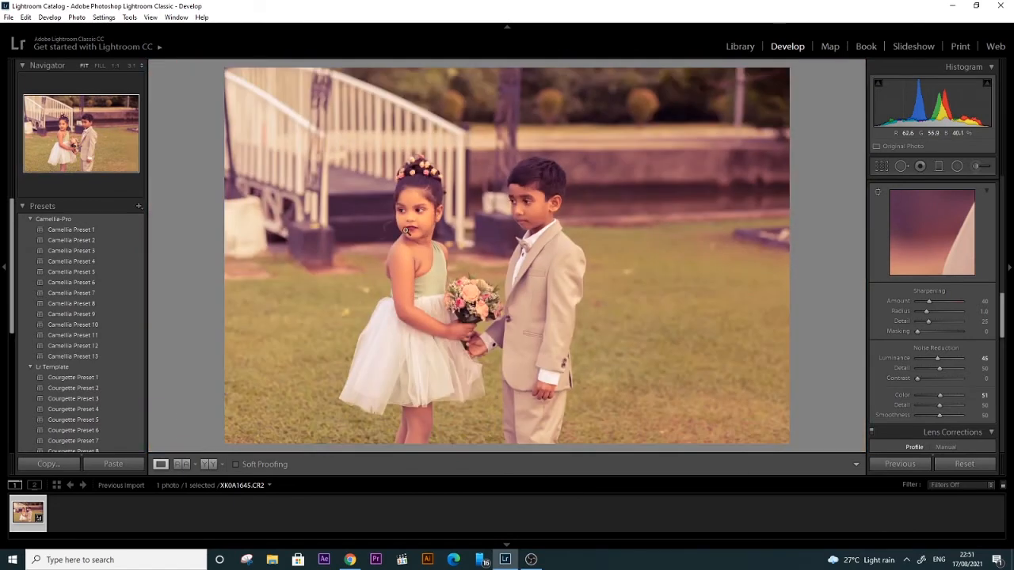
pyautogui.click(405, 230)
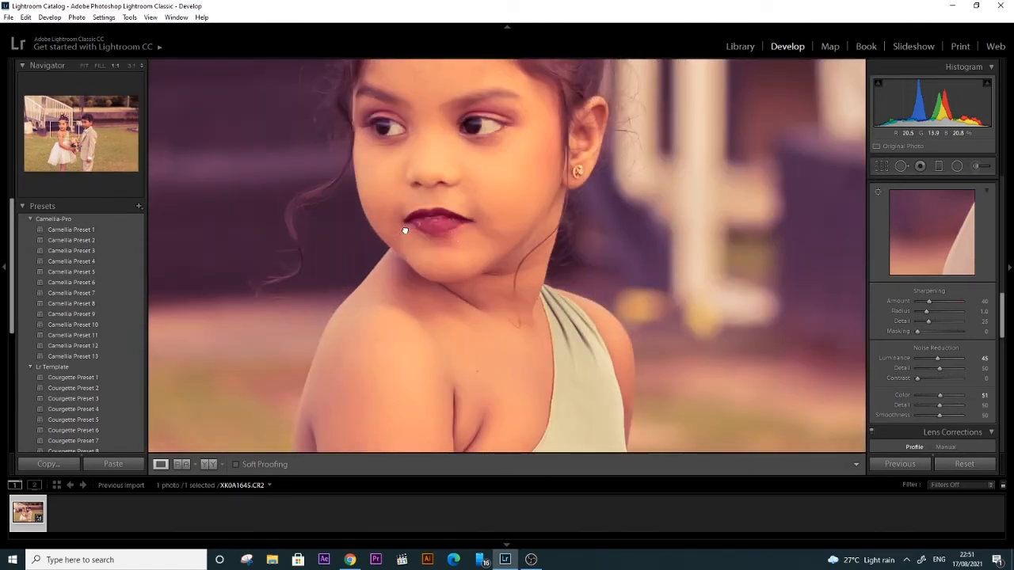
pyautogui.moveTo(405, 230); pyautogui.dragTo(387, 249)
pyautogui.click(387, 249)
pyautogui.click(533, 216)
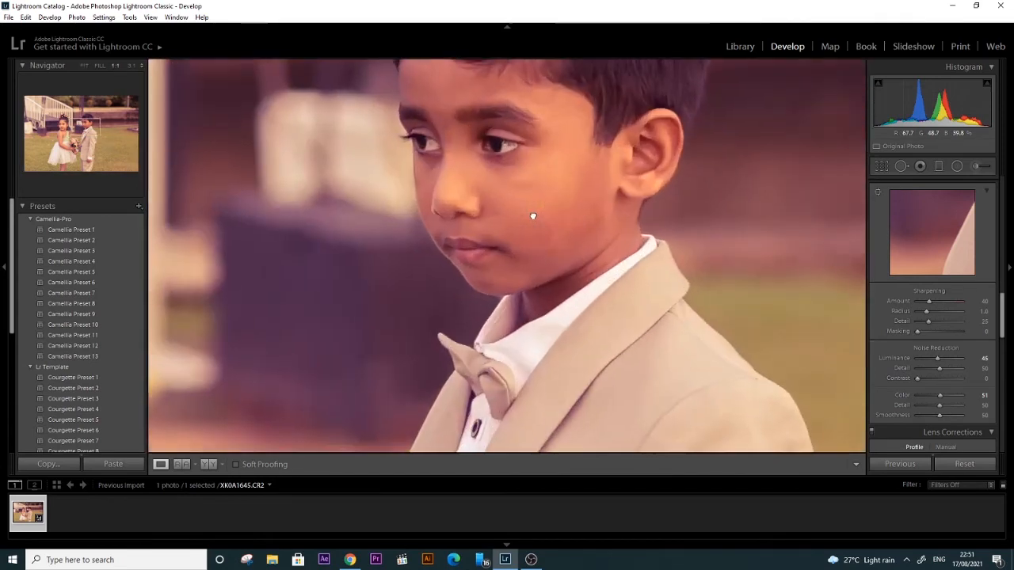
pyautogui.click(534, 212)
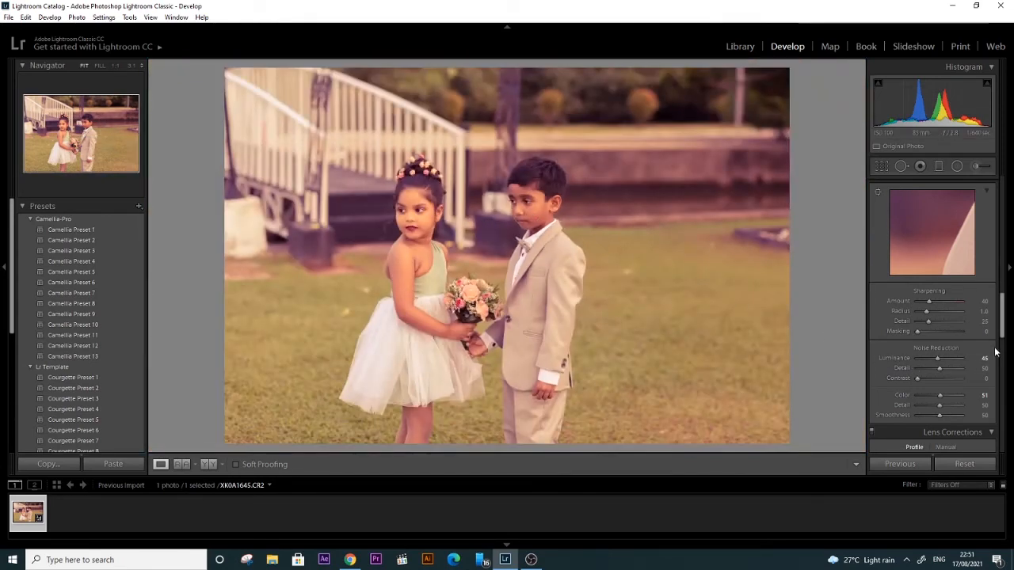
# Step: Set the white balance temperature to 5452 and the contrast to -10
pyautogui.moveTo(1002, 319); pyautogui.dragTo(996, 202)
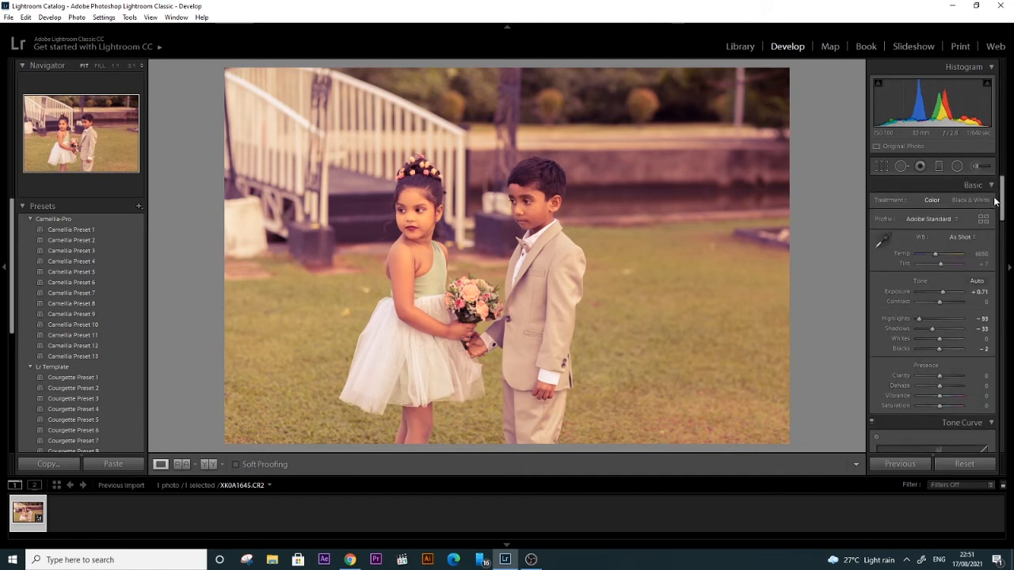
pyautogui.moveTo(938, 300); pyautogui.dragTo(938, 305)
pyautogui.moveTo(937, 304); pyautogui.dragTo(938, 305)
pyautogui.moveTo(936, 253); pyautogui.dragTo(933, 256)
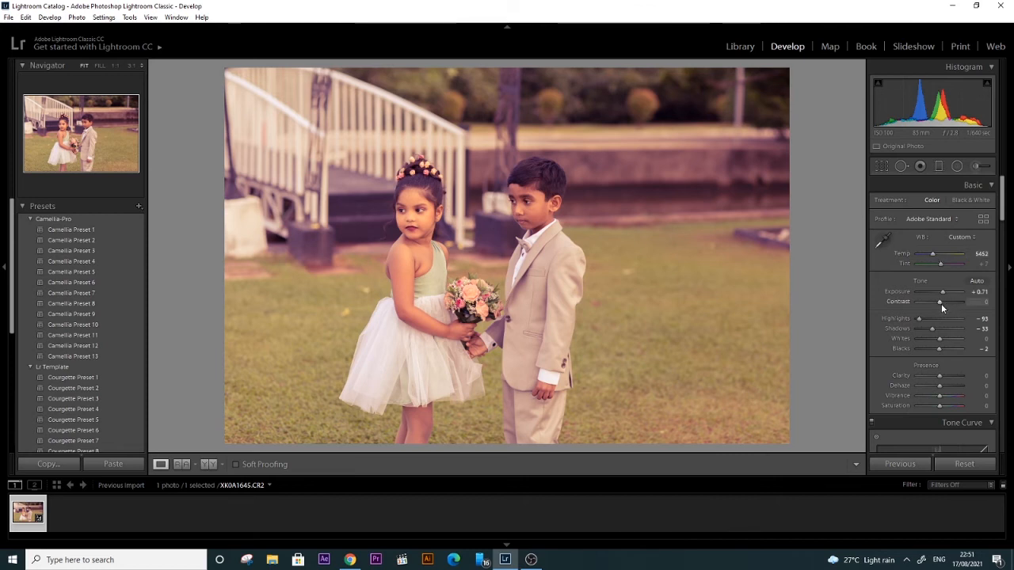
pyautogui.moveTo(941, 304); pyautogui.dragTo(936, 306)
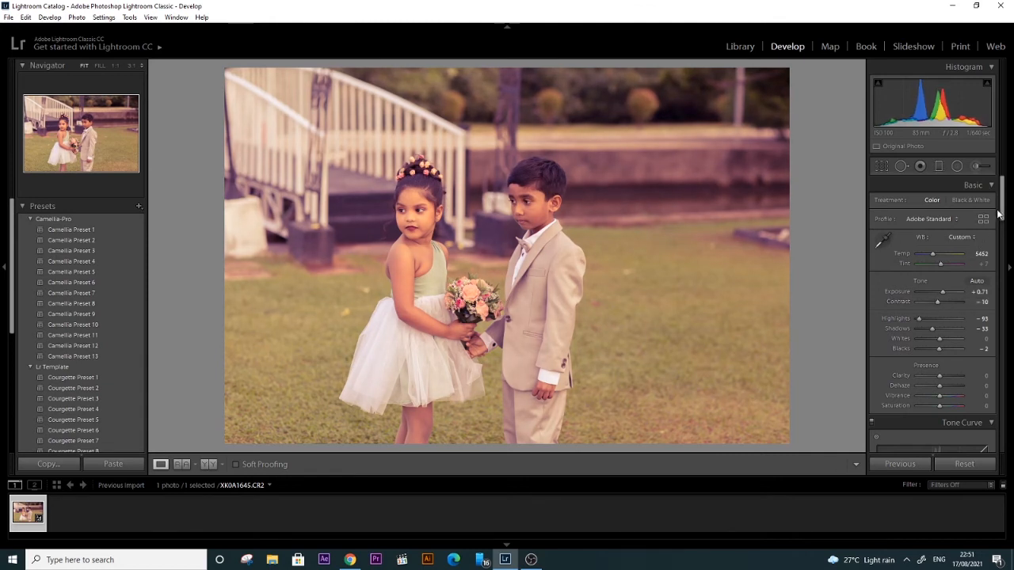
# Step: Set the Orange luminance to -2 and reduce the exposure to +0.60
pyautogui.moveTo(1006, 214); pyautogui.dragTo(1002, 276)
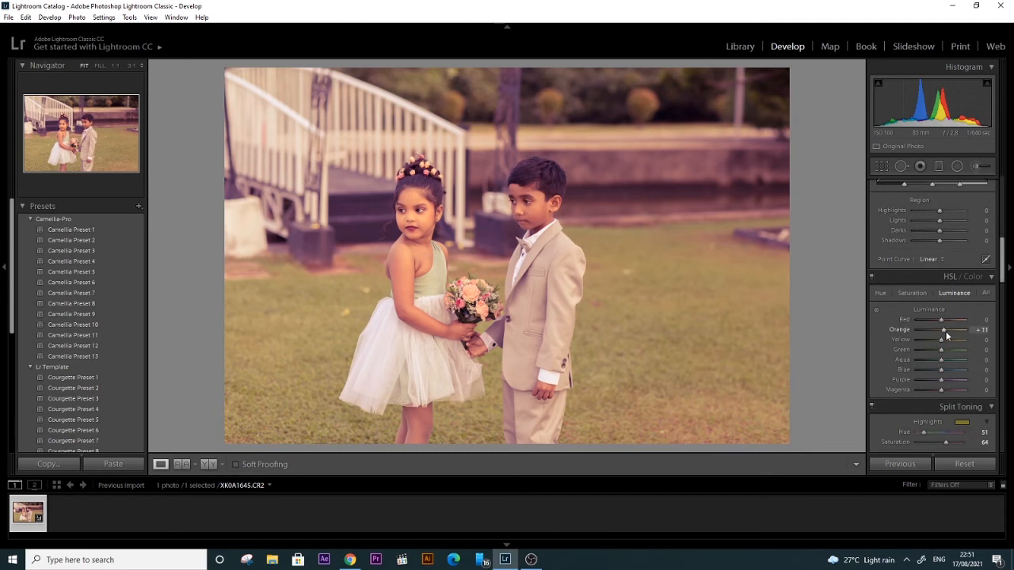
pyautogui.moveTo(944, 336); pyautogui.dragTo(938, 336)
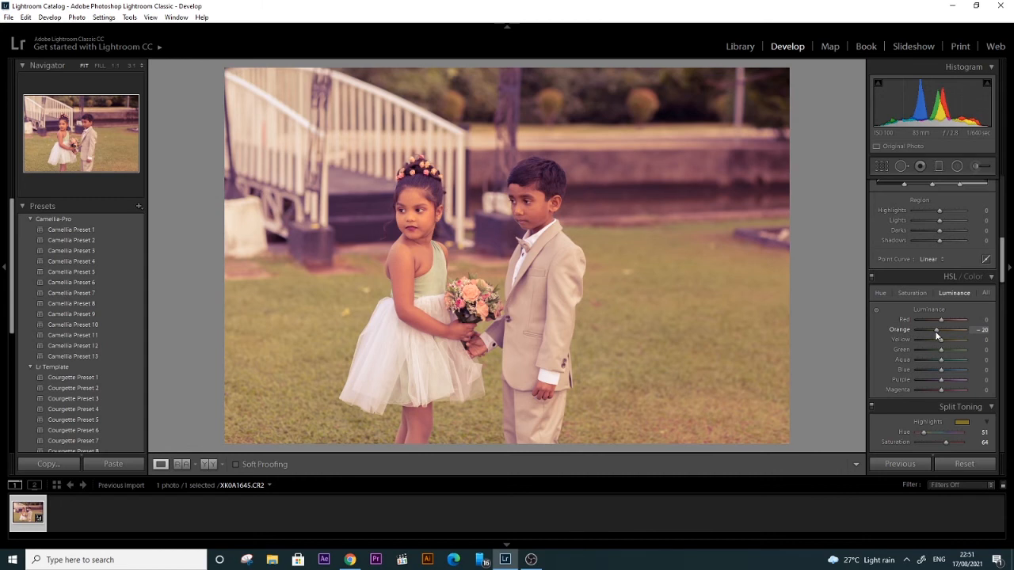
pyautogui.moveTo(937, 336); pyautogui.dragTo(942, 336)
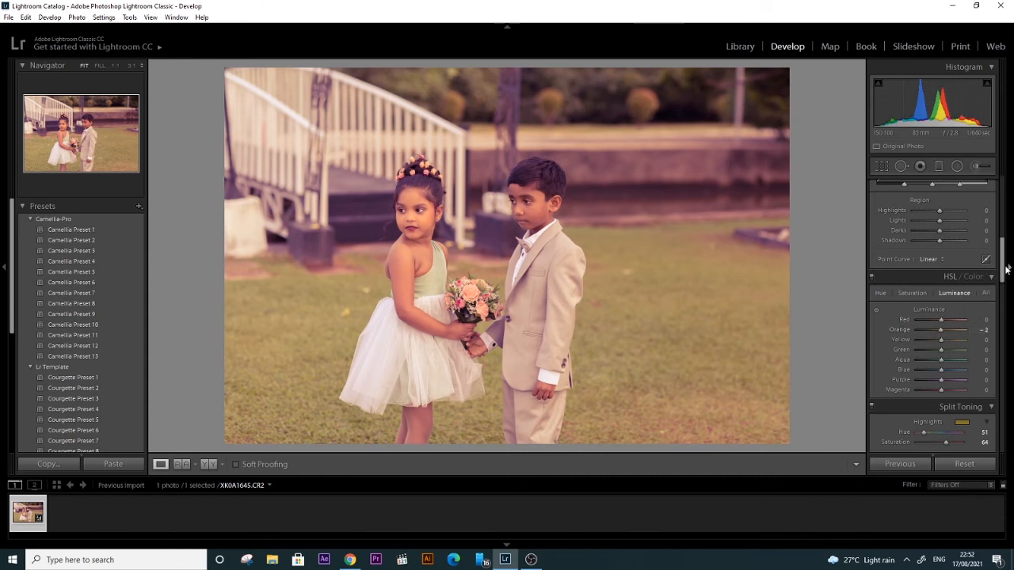
pyautogui.moveTo(1002, 269); pyautogui.dragTo(1003, 220)
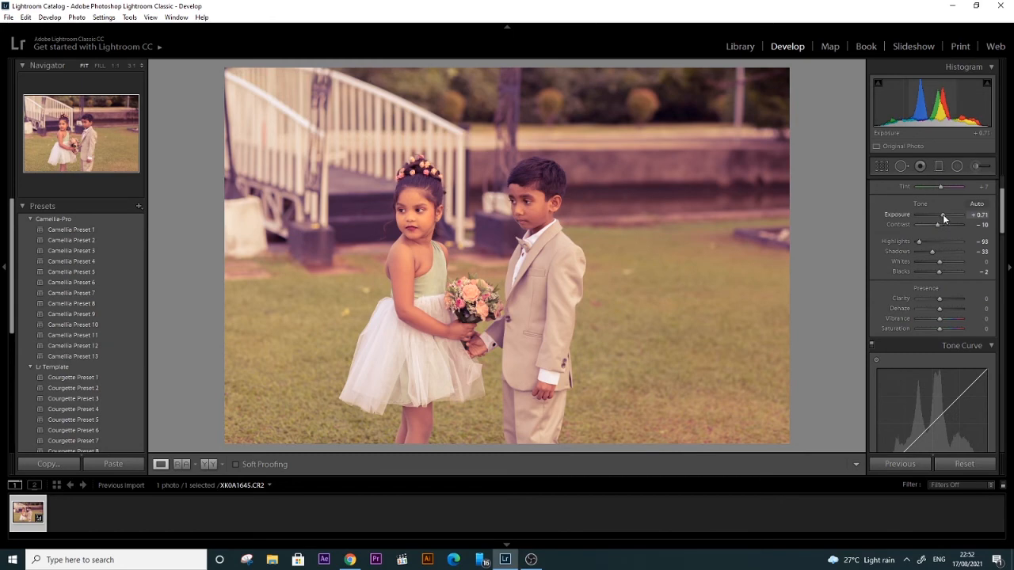
pyautogui.moveTo(942, 214); pyautogui.dragTo(942, 215)
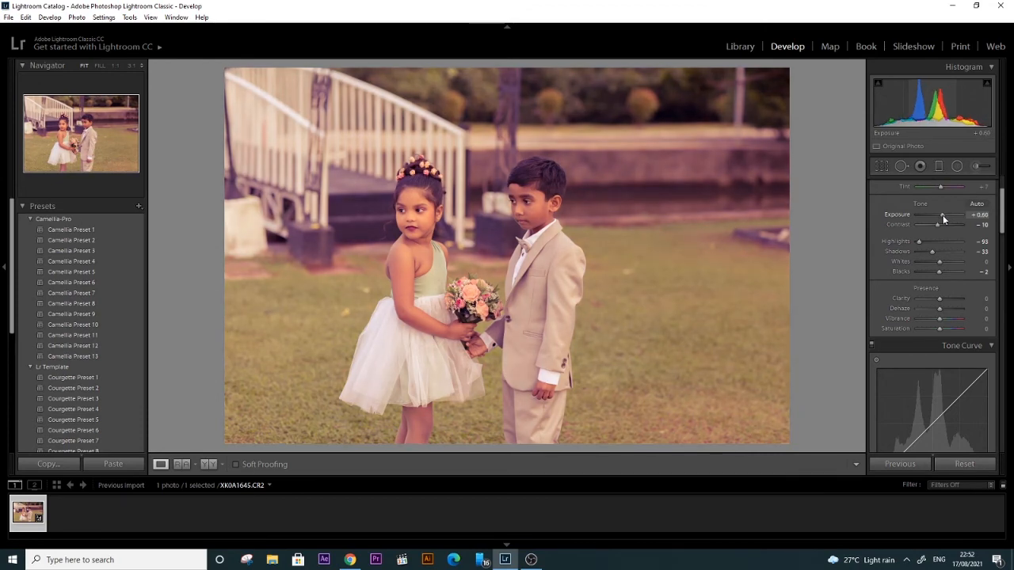
# Step: Inspect the graded photo up close, moving across the children's faces
pyautogui.click(441, 205)
pyautogui.moveTo(441, 205); pyautogui.dragTo(652, 199)
pyautogui.click(558, 202)
pyautogui.click(558, 201)
pyautogui.moveTo(379, 258); pyautogui.dragTo(436, 257)
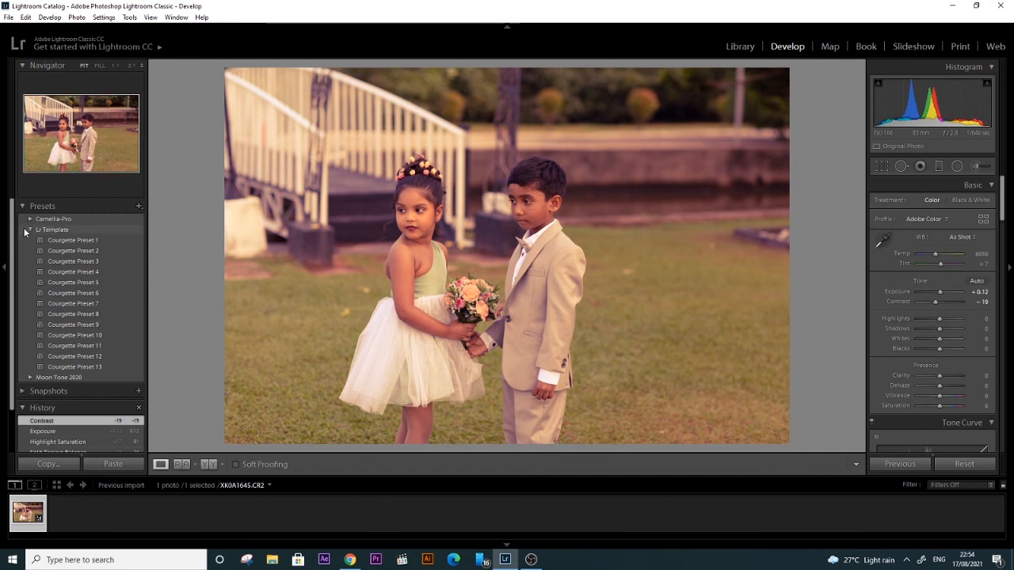
# Step: Collapse the Lr Template preset group
pyautogui.click(31, 229)
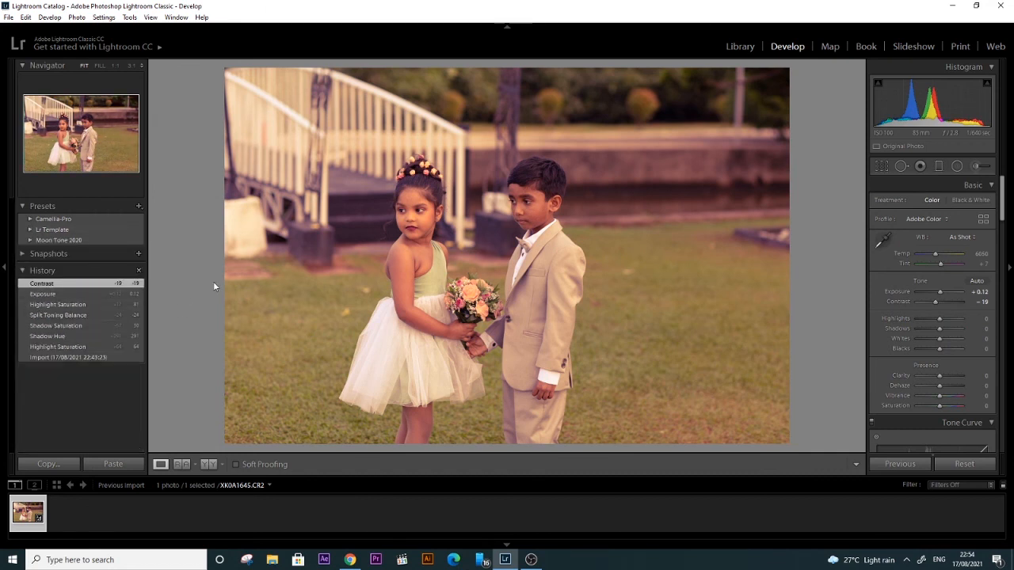
# Step: Save the current develop settings as a preset named Preset01 in the User Presets group and apply it to the photo
pyautogui.click(140, 207)
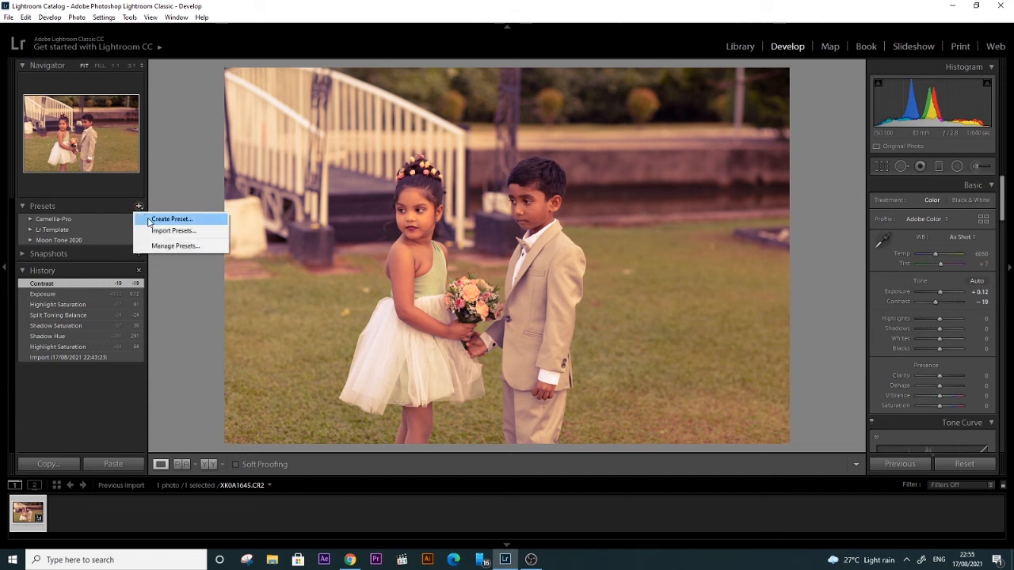
pyautogui.click(148, 219)
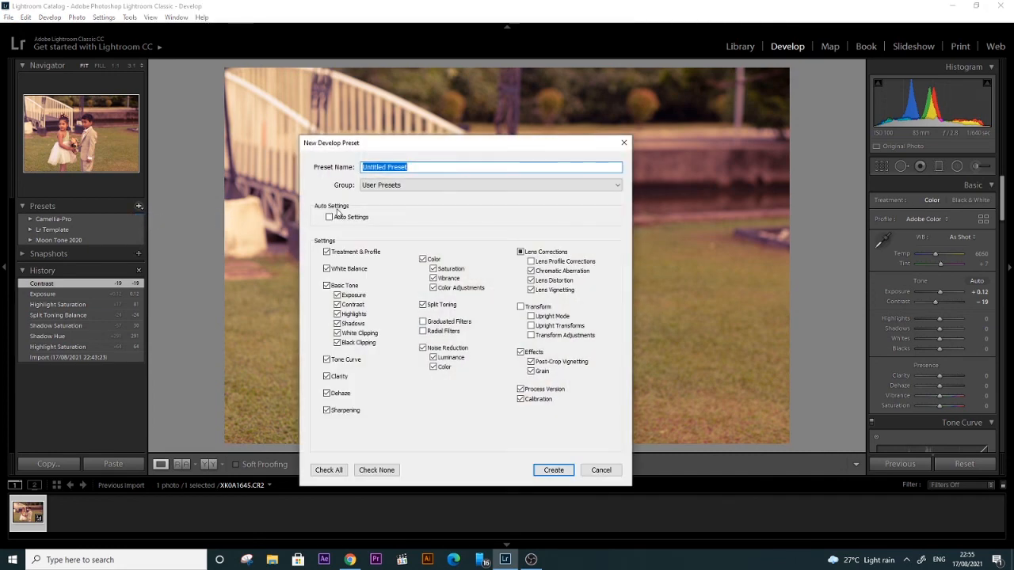
pyautogui.write('F')
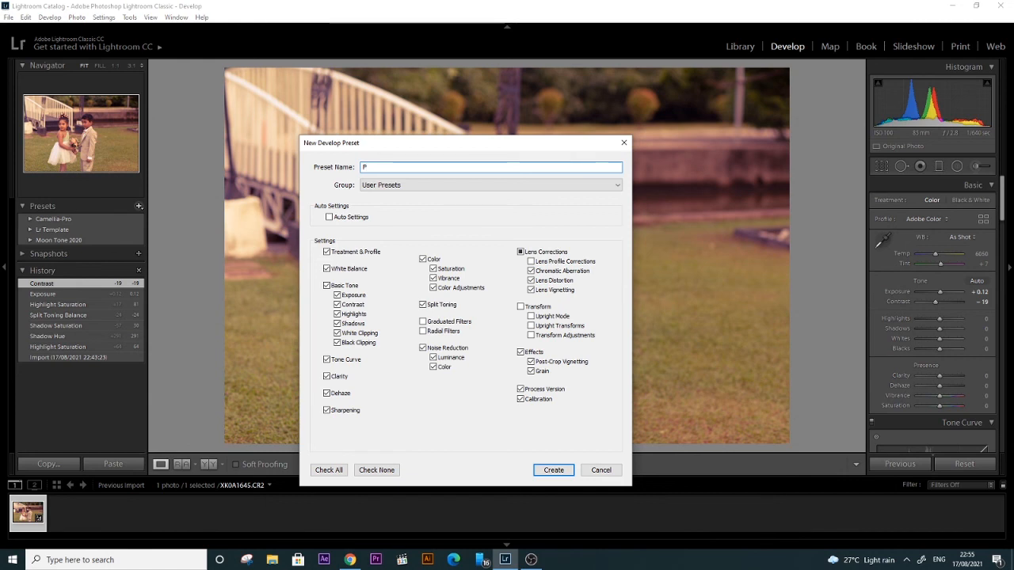
pyautogui.press('Return')
pyautogui.click(32, 261)
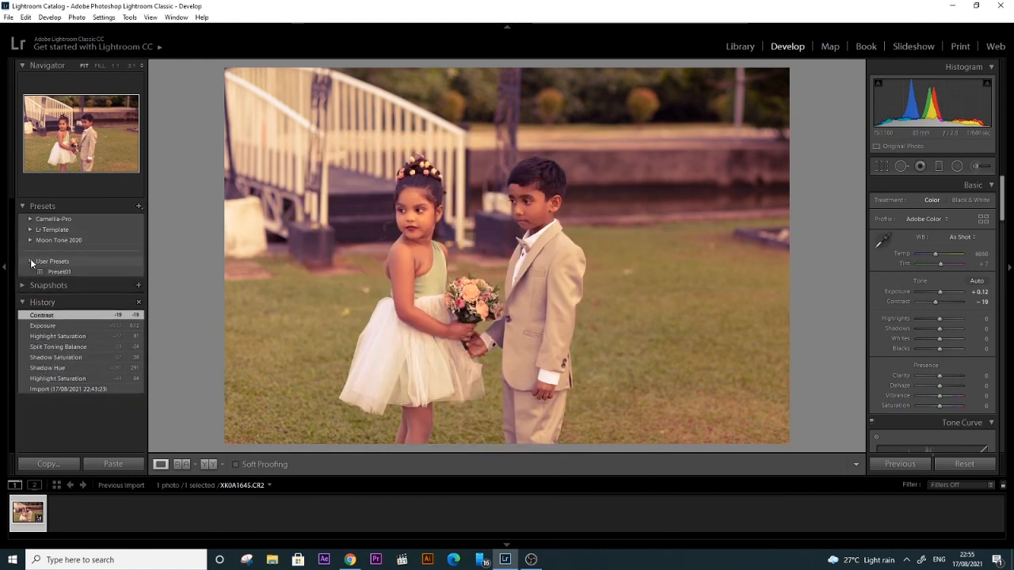
pyautogui.click(56, 272)
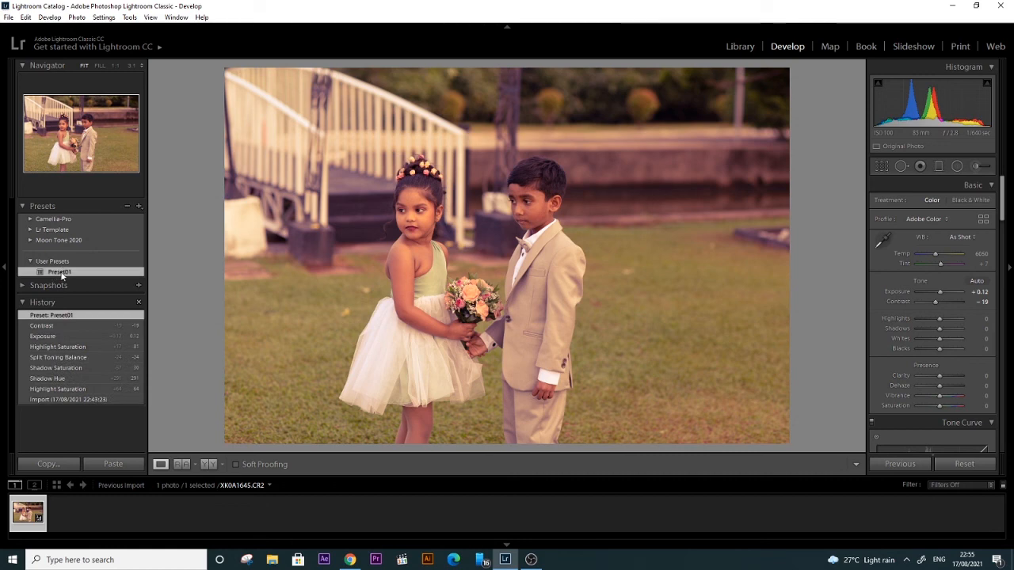
# Step: Examine the graded photo at full size, checking the skin tones on the girl's and boy's faces and the background
pyautogui.click(428, 212)
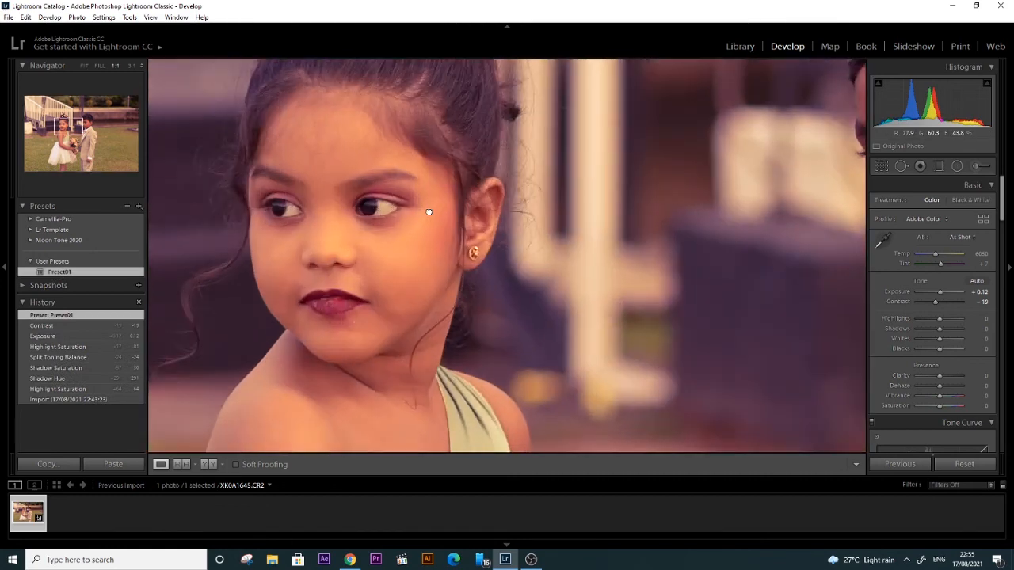
pyautogui.click(429, 212)
pyautogui.click(556, 216)
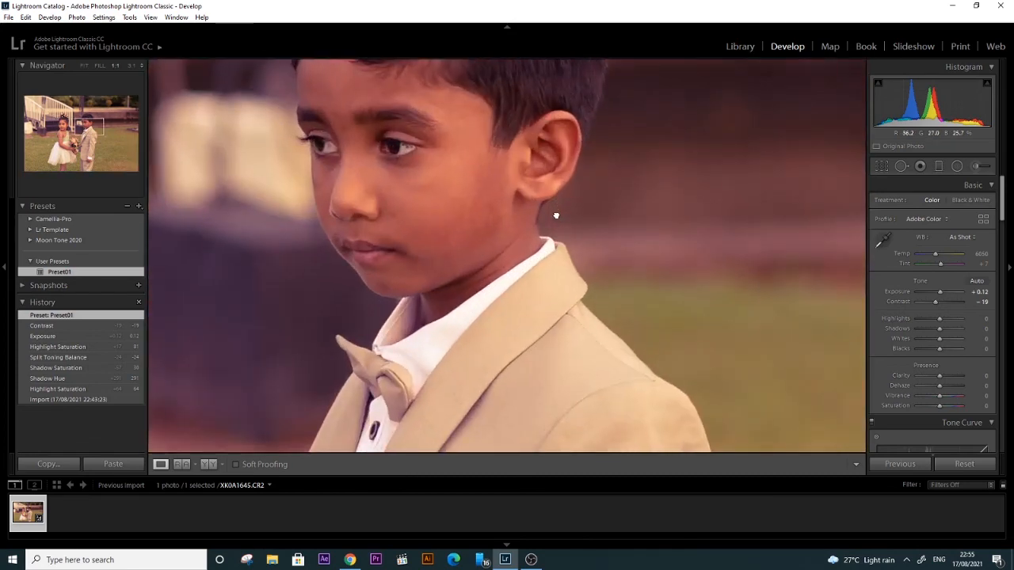
pyautogui.click(556, 215)
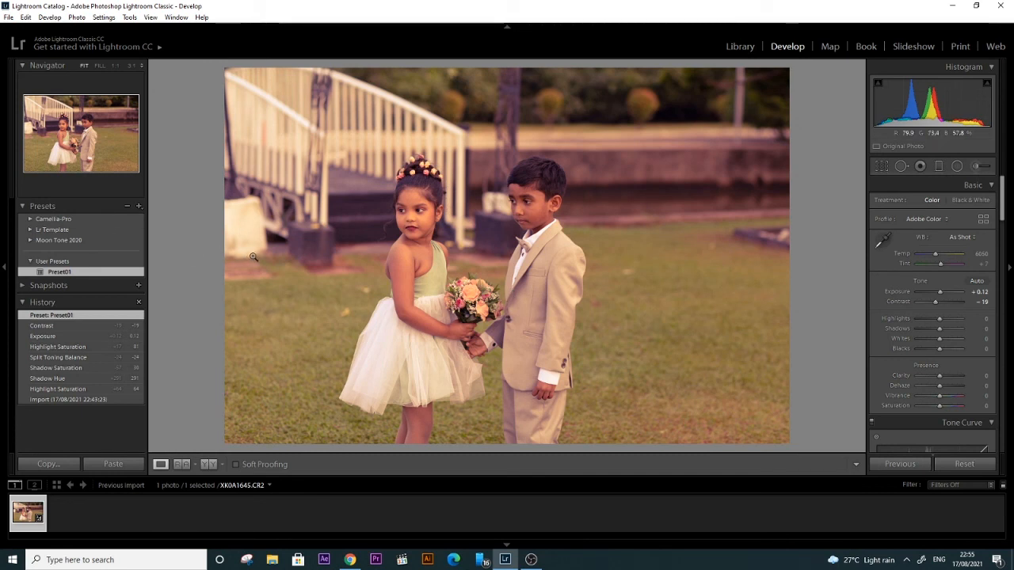
pyautogui.click(418, 219)
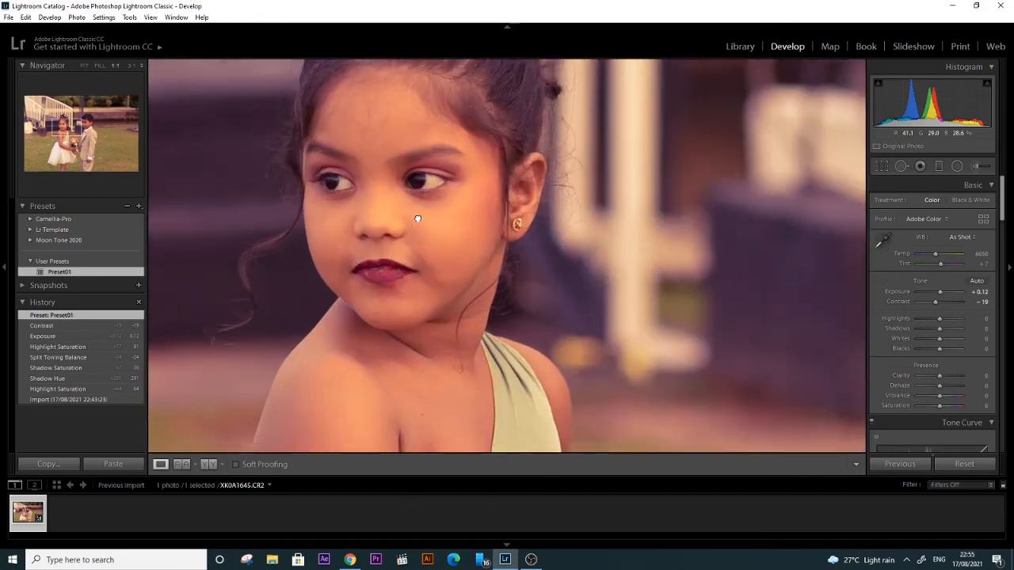
pyautogui.click(420, 220)
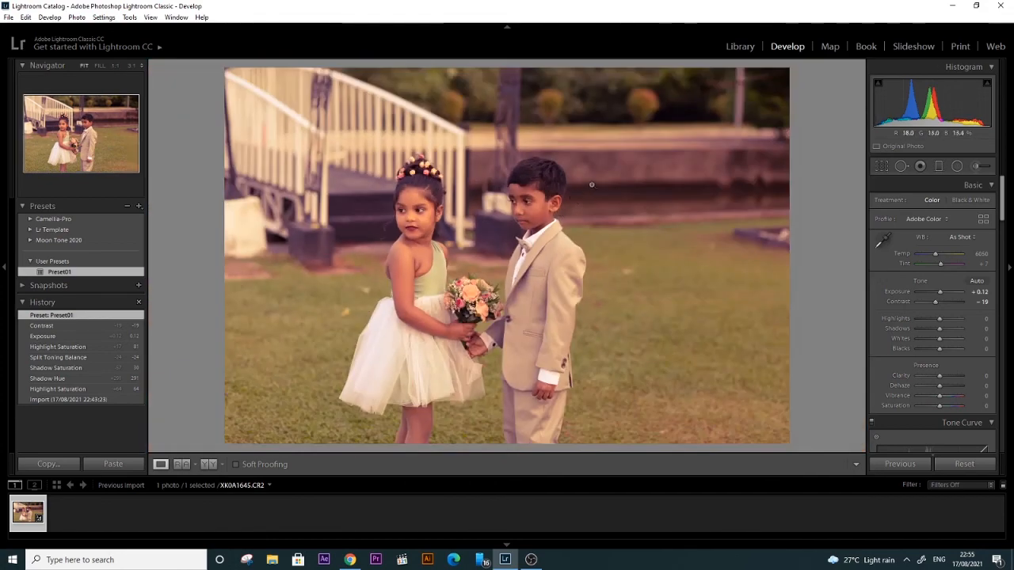
pyautogui.click(631, 178)
pyautogui.click(632, 179)
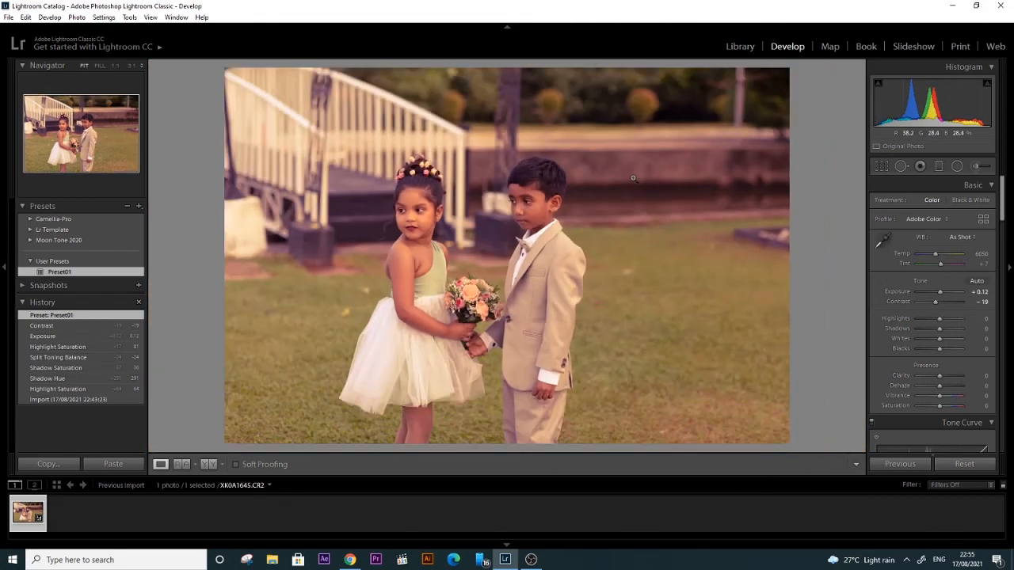